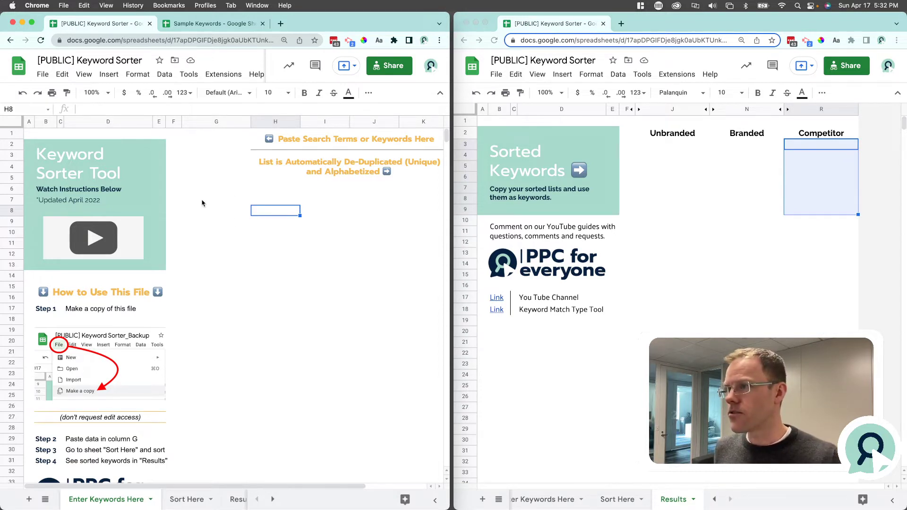
{"action": "left_click", "coordinate": [43, 74]}
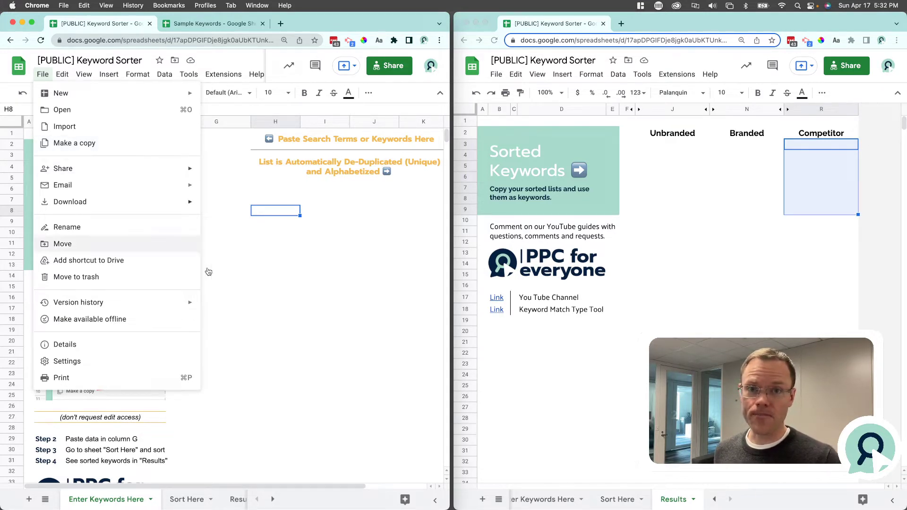
{"action": "left_click", "coordinate": [259, 298]}
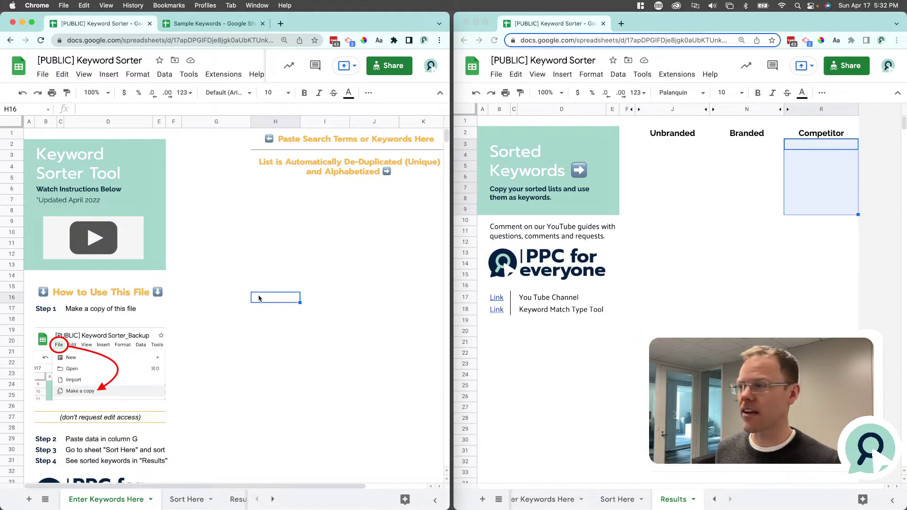
{"action": "left_click", "coordinate": [218, 146]}
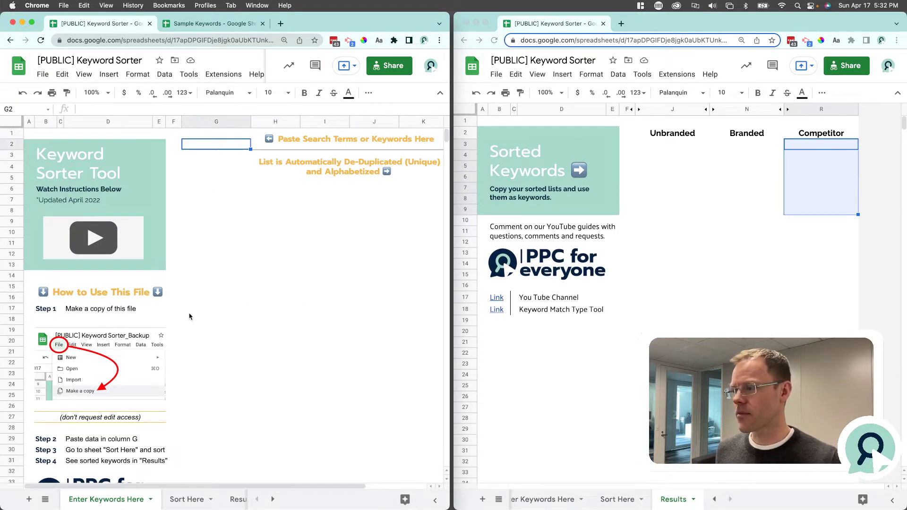
{"action": "left_click", "coordinate": [186, 499]}
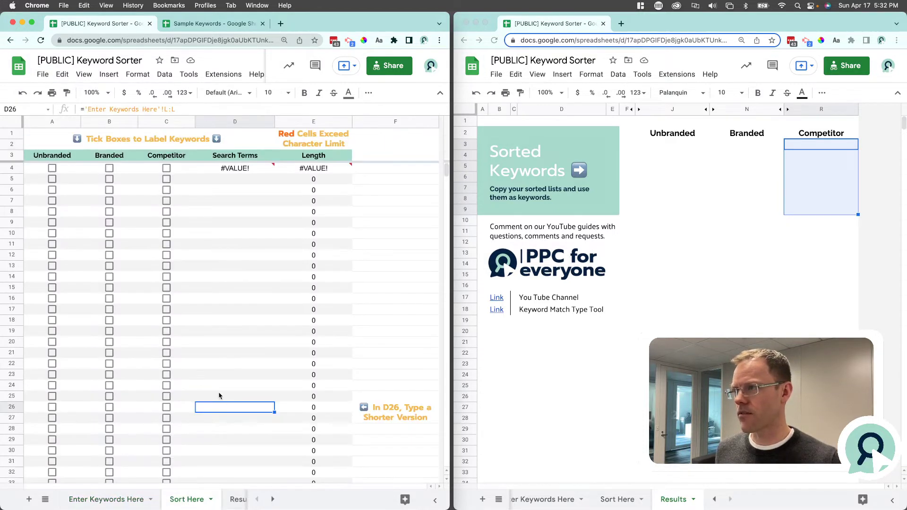
{"action": "left_click", "coordinate": [121, 502]}
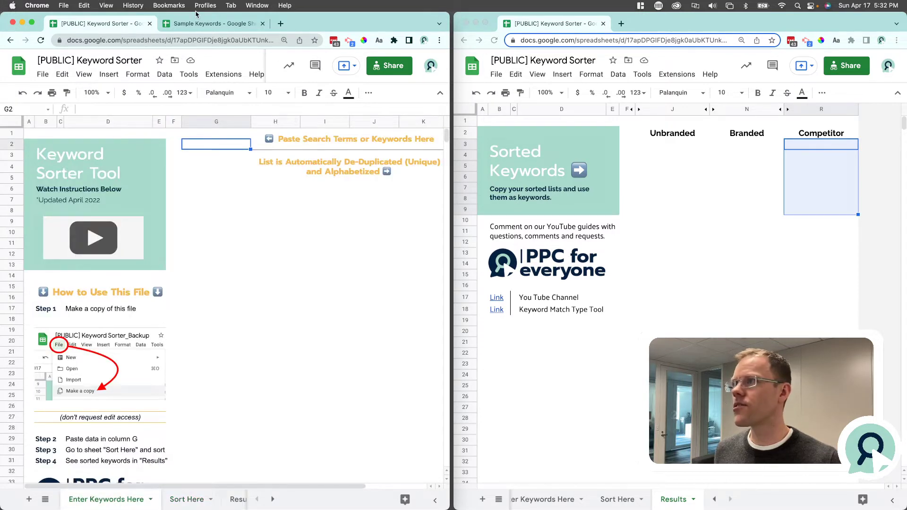
Step: Switch to the Sample Keywords spreadsheet and go to the start of its keyword list in A1
{"action": "left_click", "coordinate": [214, 23]}
{"action": "left_click", "coordinate": [96, 168]}
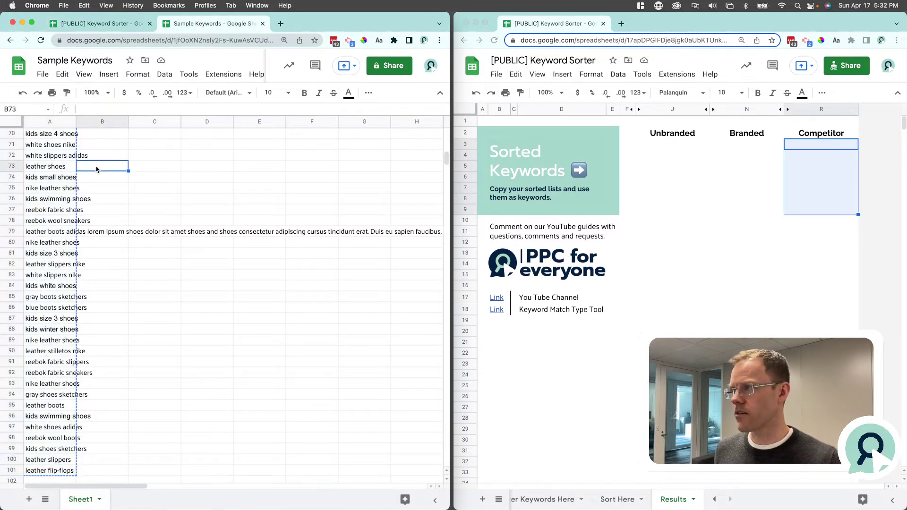
{"action": "key", "text": "super+Home"}
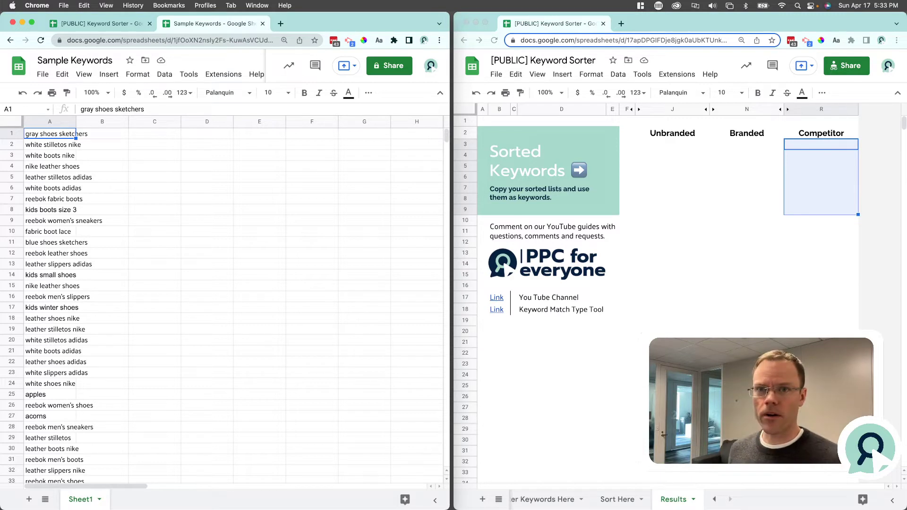
Step: Try sorting keywords by hand, copying the two nike terms in A2:A3 to C3 and gray shoes sketchers to D3
{"action": "left_click", "coordinate": [54, 147]}
{"action": "left_click", "coordinate": [55, 156], "text": "shift"}
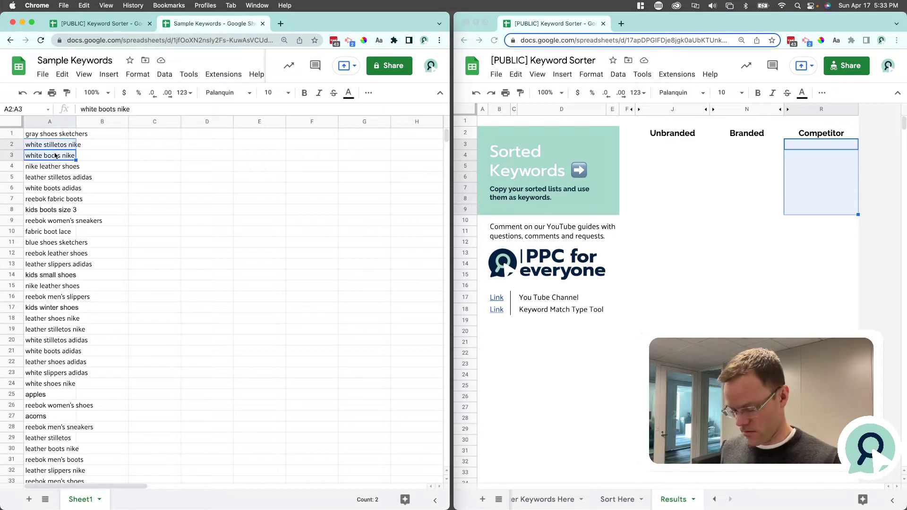
{"action": "key", "text": "cmd+c"}
{"action": "left_click", "coordinate": [147, 156]}
{"action": "key", "text": "cmd+v"}
{"action": "left_click", "coordinate": [70, 135]}
{"action": "key", "text": "cmd+c"}
{"action": "left_click", "coordinate": [191, 157]}
{"action": "key", "text": "cmd+v"}
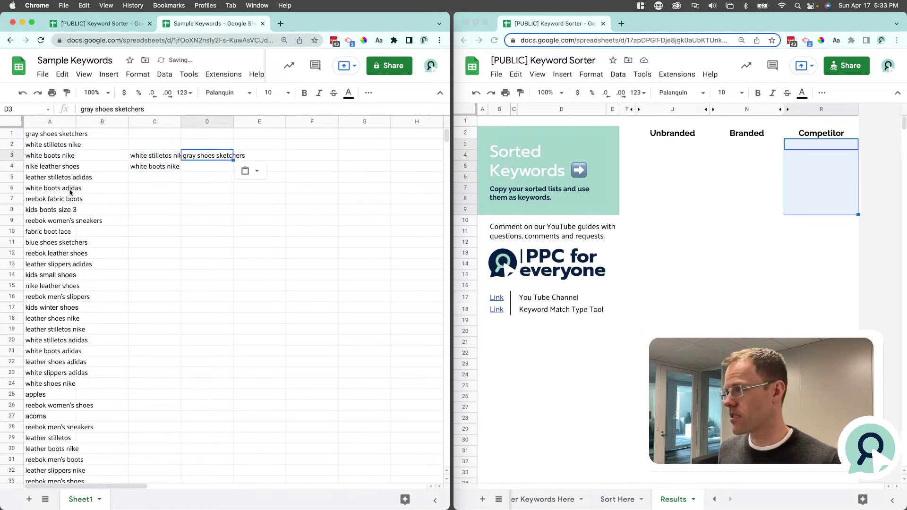
Step: Copy the reebok leather shoes keyword to E3, and clear the hand-sorted trial cells in C2:E9
{"action": "left_click", "coordinate": [47, 202]}
{"action": "key", "text": "cmd+c"}
{"action": "left_click", "coordinate": [50, 255]}
{"action": "key", "text": "cmd+c"}
{"action": "left_click", "coordinate": [245, 158]}
{"action": "key", "text": "cmd+v"}
{"action": "left_click_drag", "start_coordinate": [142, 144], "coordinate": [280, 224]}
{"action": "key", "text": "Delete"}
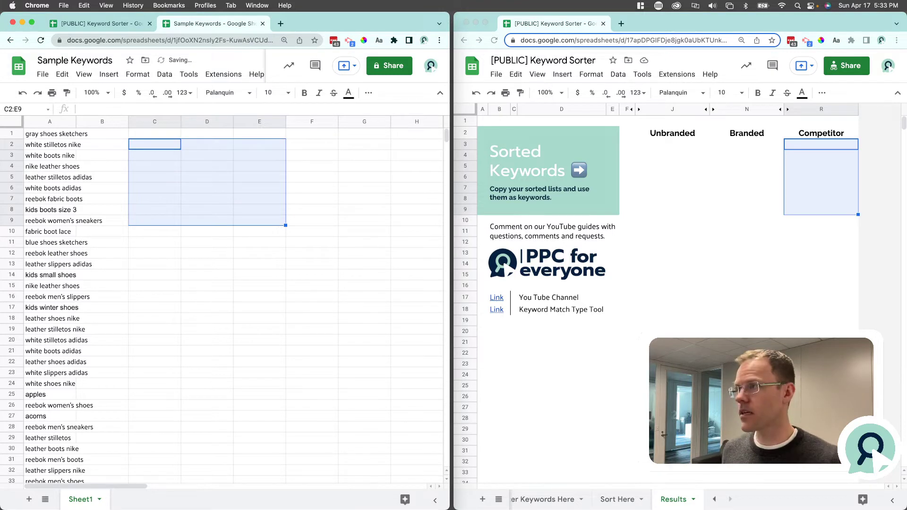
Step: Copy the whole keyword list A1:A101 of the Sample Keywords sheet
{"action": "key", "text": "Left"}
{"action": "key", "text": "Left"}
{"action": "key", "text": "Up"}
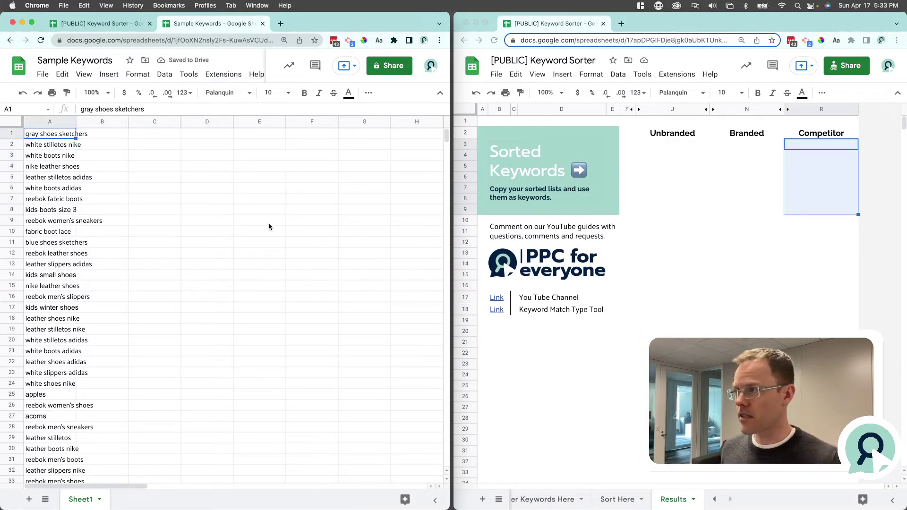
{"action": "key", "text": "super+shift+Down"}
{"action": "key", "text": "super+c"}
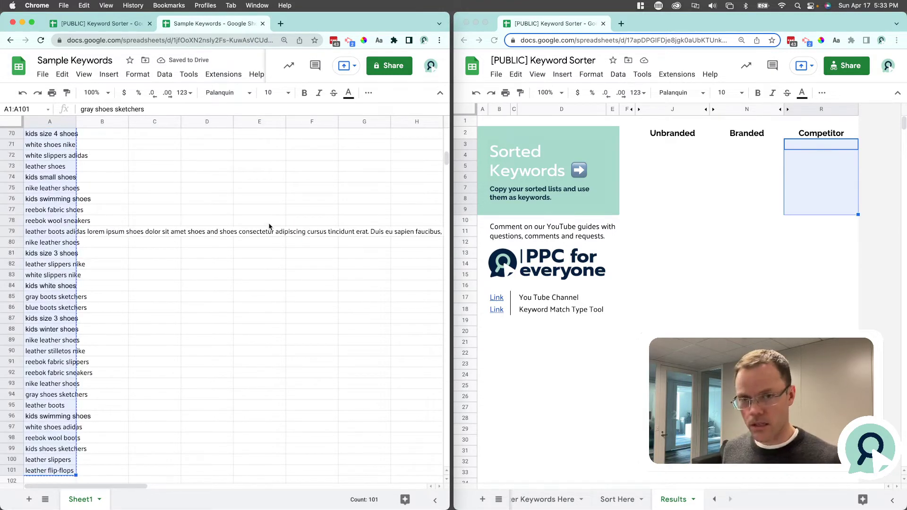
Step: Paste the copied list without its source formatting into column G from G1 of Keyword Sorter's Enter Keywords Here sheet
{"action": "left_click", "coordinate": [105, 24]}
{"action": "left_click", "coordinate": [213, 136]}
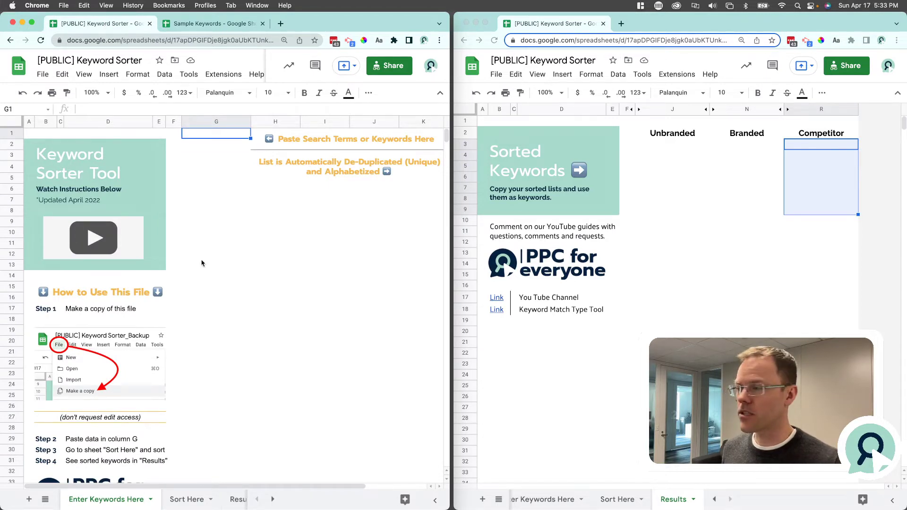
{"action": "key", "text": "super+v"}
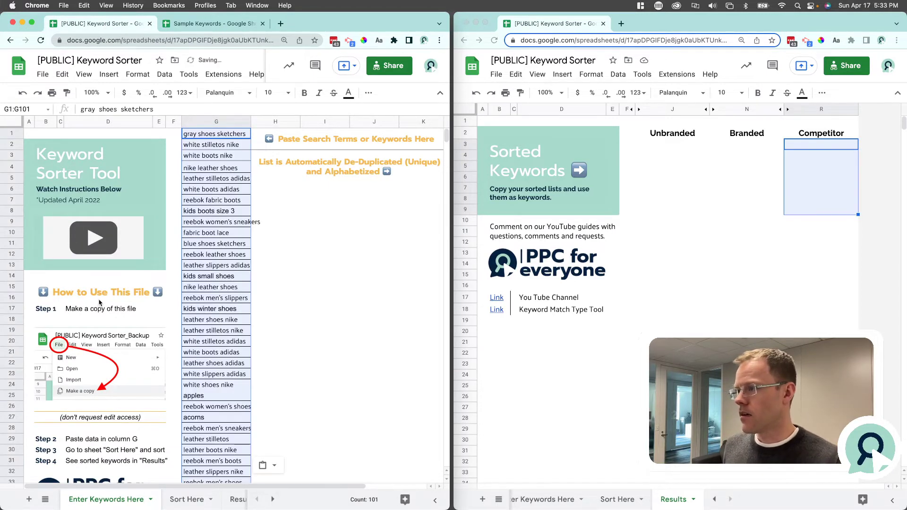
{"action": "key", "text": "super+z"}
{"action": "key", "text": "super+v"}
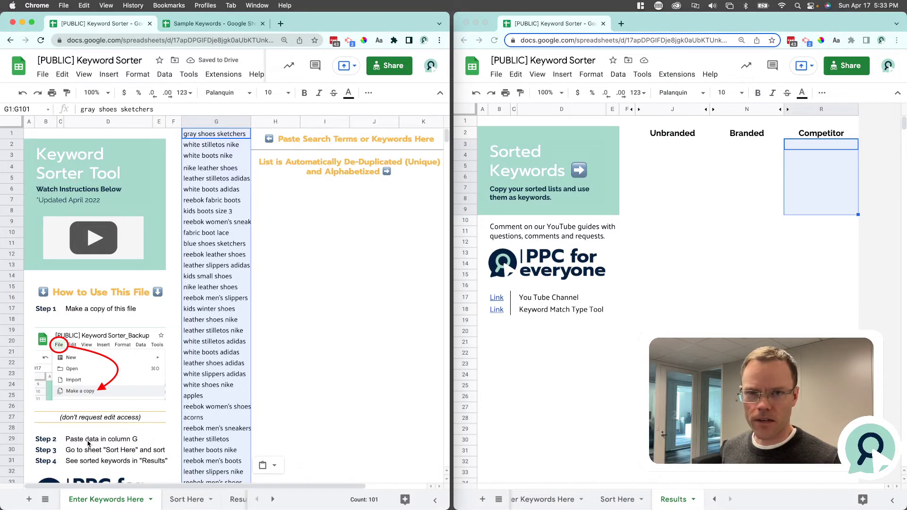
Step: Review the How to Use This File instructions and return to the first pasted keyword in G1
{"action": "left_click_drag", "start_coordinate": [94, 291], "coordinate": [103, 473]}
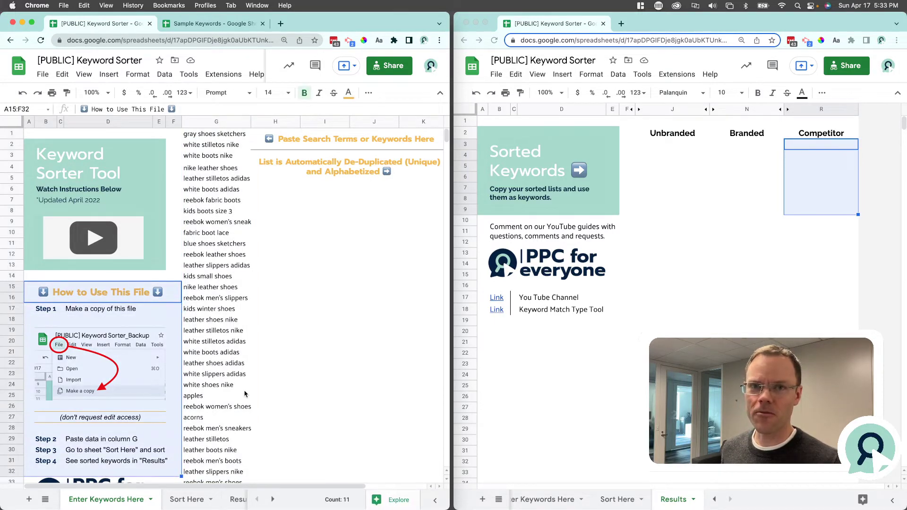
{"action": "left_click", "coordinate": [234, 266]}
{"action": "key", "text": "super+Up"}
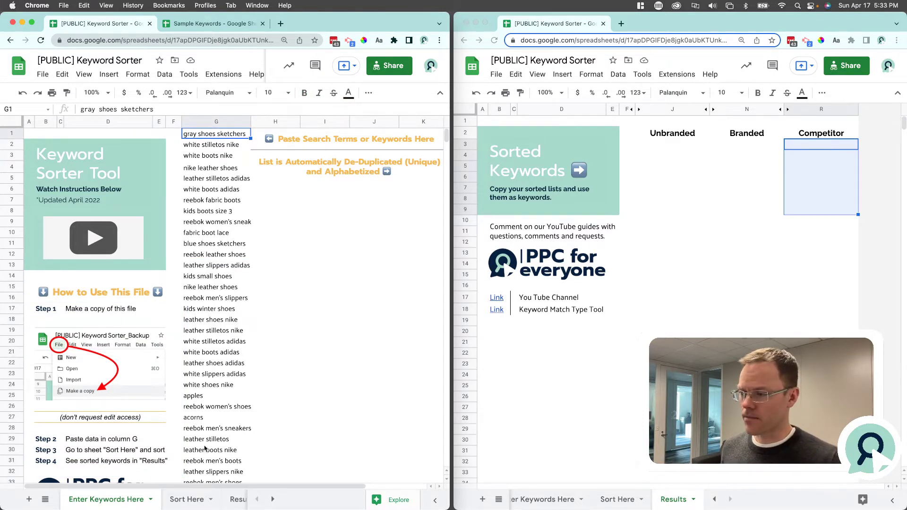
Step: Open the Sort Here sheet, look over its search terms, and go to the Unbranded checkbox of blue boots sketchers
{"action": "left_click", "coordinate": [188, 500]}
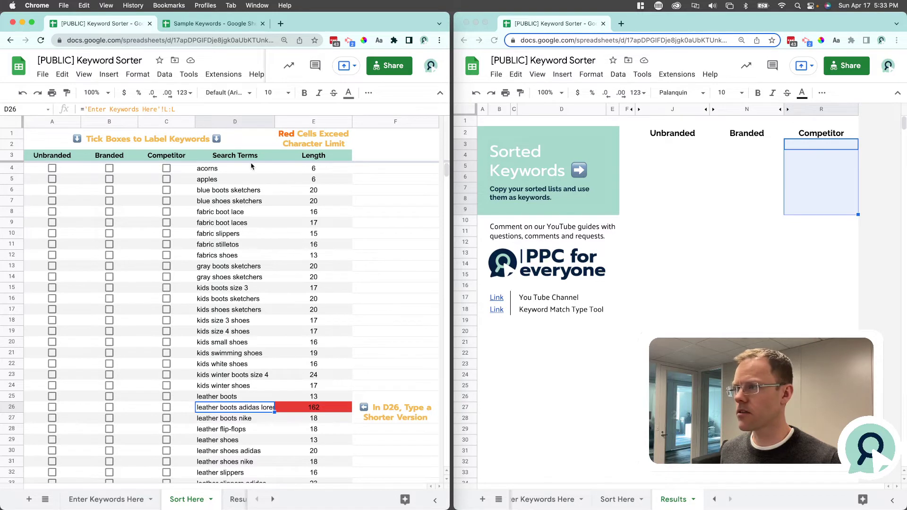
{"action": "left_click_drag", "start_coordinate": [226, 168], "coordinate": [240, 253]}
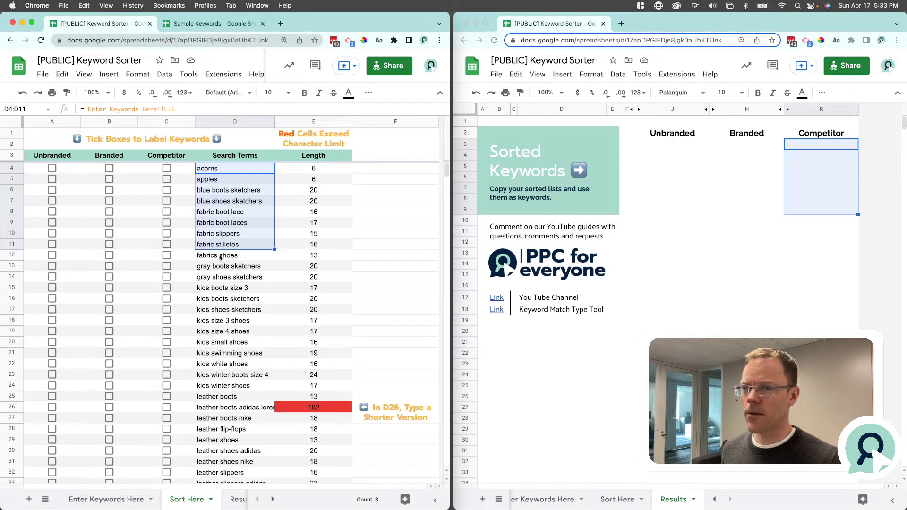
{"action": "left_click", "coordinate": [239, 262]}
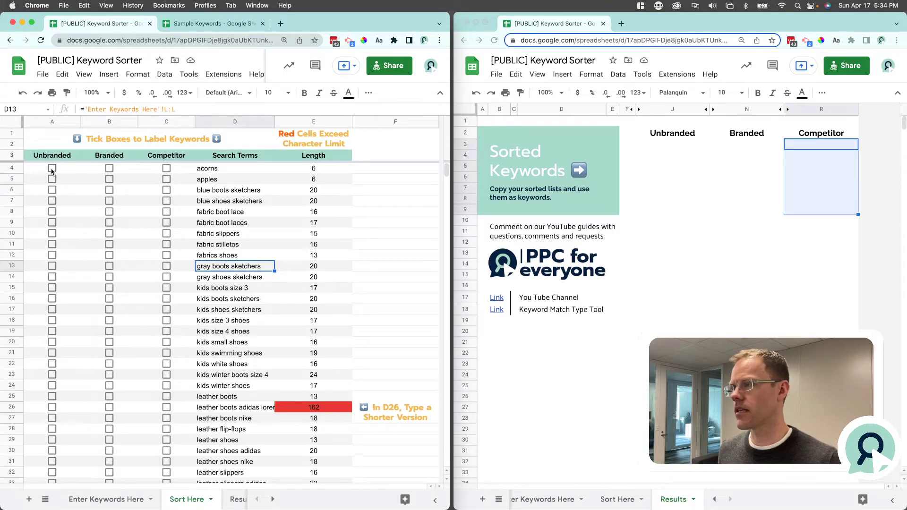
{"action": "left_click", "coordinate": [204, 172]}
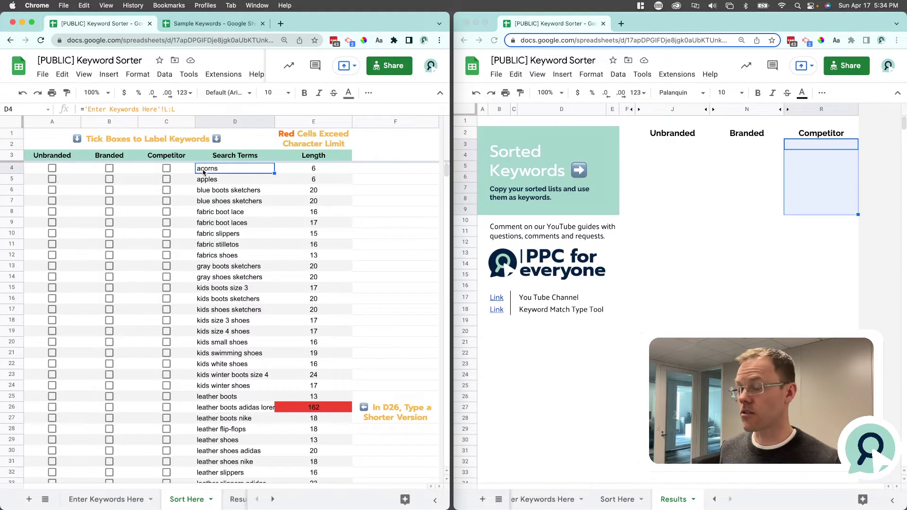
{"action": "key", "text": "Left"}
{"action": "key", "text": "Left"}
{"action": "key", "text": "Left"}
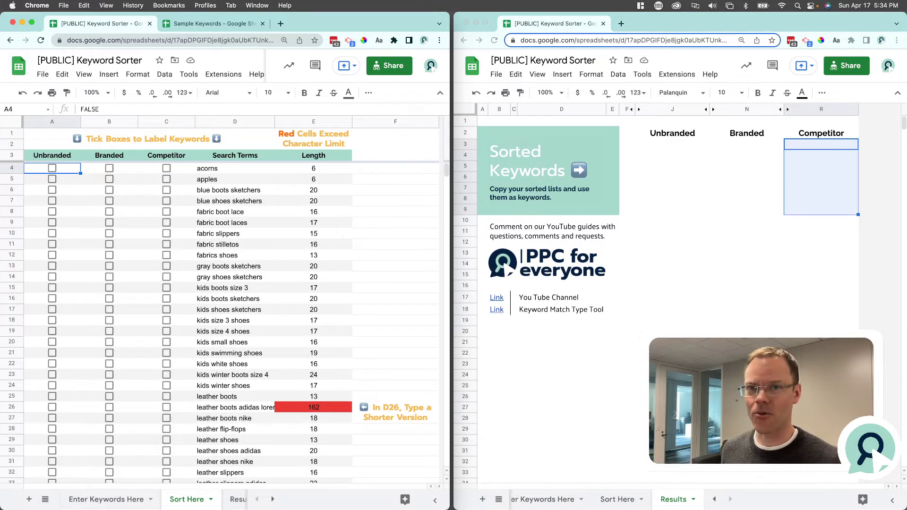
{"action": "key", "text": "Down"}
{"action": "key", "text": "Down"}
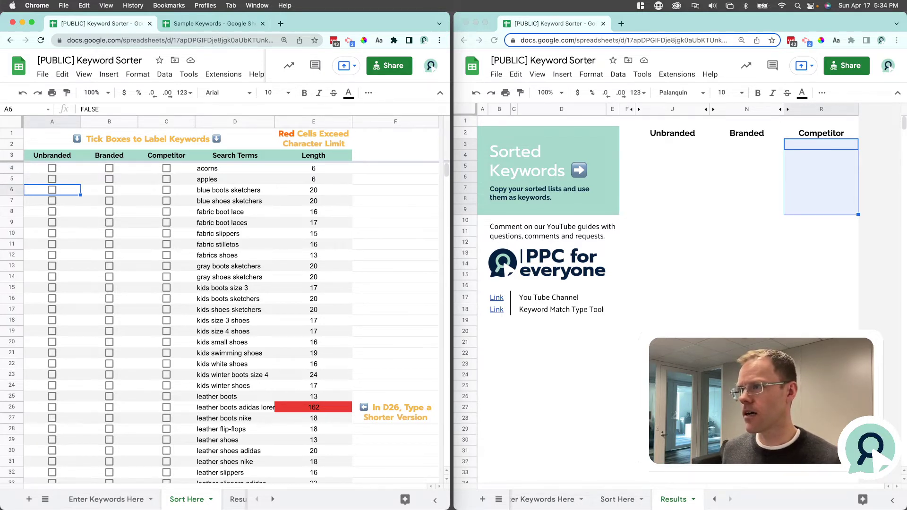
{"action": "key", "text": "space"}
{"action": "key", "text": "Down"}
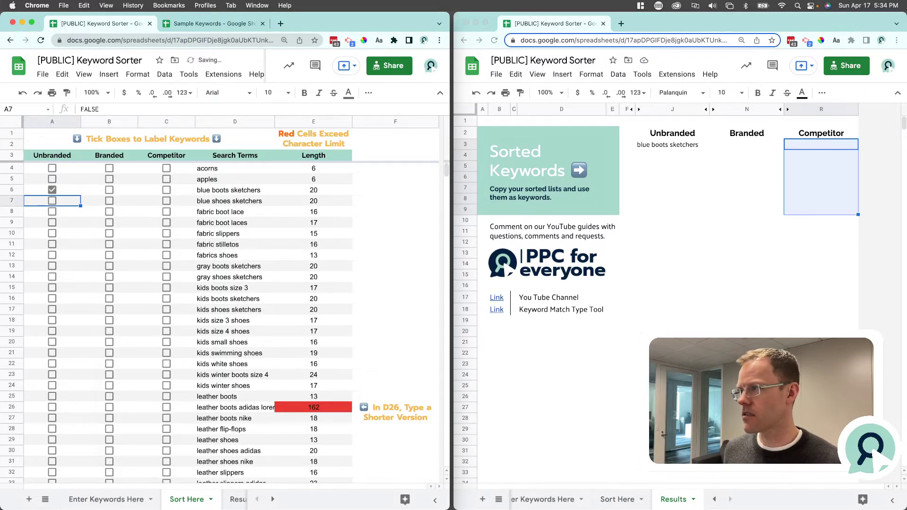
{"action": "key", "text": "Up"}
{"action": "key", "text": "space"}
Step: Label blue boots sketchers and blue shoes sketchers as Competitor, and check them in the Results sheet
{"action": "key", "text": "Right"}
{"action": "key", "text": "Right"}
{"action": "key", "text": "space"}
{"action": "key", "text": "Down"}
{"action": "key", "text": "space"}
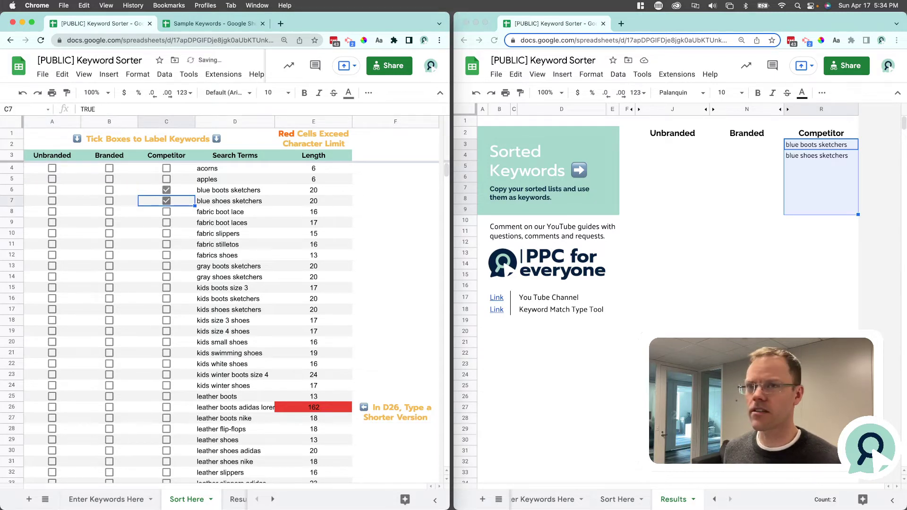
{"action": "key", "text": "Left"}
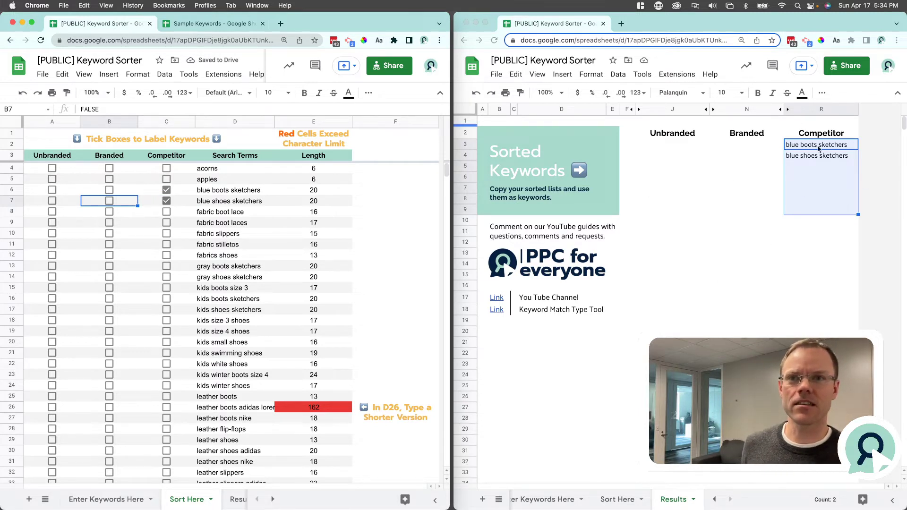
{"action": "left_click", "coordinate": [750, 157]}
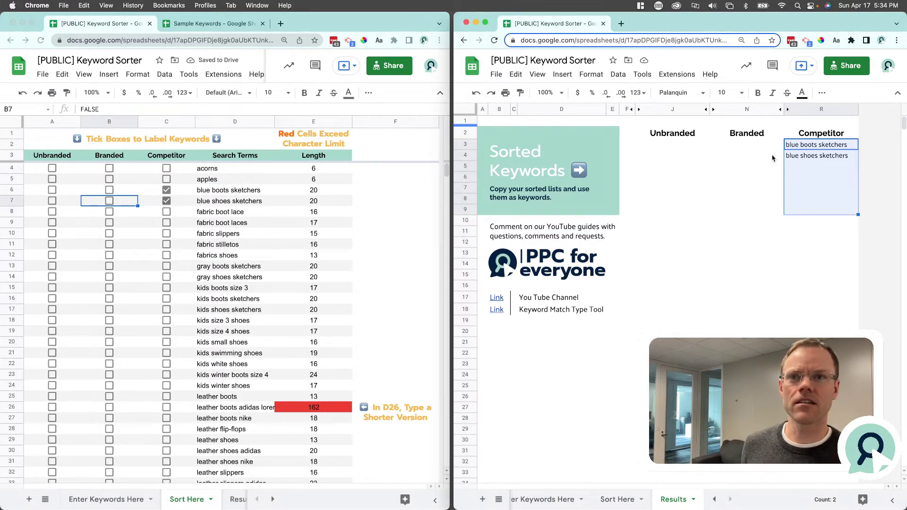
Step: Label the five fabric keywords in rows 8 to 12, from fabric boot lace to fabrics shoes, as Unbranded
{"action": "left_click", "coordinate": [201, 212]}
{"action": "key", "text": "Left"}
{"action": "key", "text": "Down"}
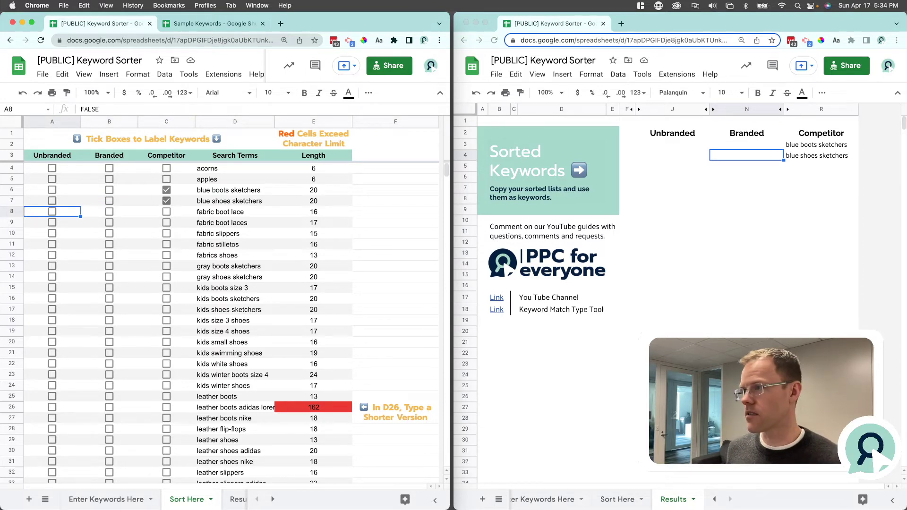
{"action": "key", "text": "space"}
{"action": "key", "text": "Down"}
{"action": "key", "text": "space"}
{"action": "key", "text": "Down"}
{"action": "key", "text": "space"}
{"action": "key", "text": "Down"}
{"action": "key", "text": "space"}
{"action": "key", "text": "Down"}
{"action": "key", "text": "space"}
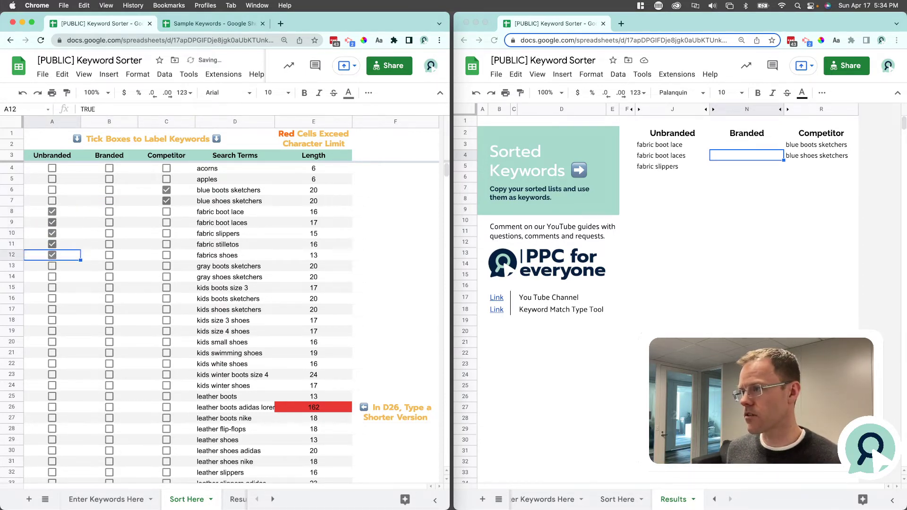
Step: Label gray boots sketchers and gray shoes sketchers in rows 13 and 14 as Competitor
{"action": "key", "text": "Right"}
{"action": "key", "text": "Down"}
{"action": "key", "text": "Right"}
{"action": "key", "text": "space"}
{"action": "key", "text": "Down"}
{"action": "key", "text": "space"}
Step: Label kids boots size 3 as Unbranded, leaving kids boots sketchers in row 16 without an Unbranded tick
{"action": "key", "text": "Left"}
{"action": "key", "text": "Left"}
{"action": "key", "text": "Down"}
{"action": "key", "text": "space"}
{"action": "key", "text": "Down"}
{"action": "key", "text": "space"}
{"action": "key", "text": "Down"}
{"action": "key", "text": "Up"}
{"action": "key", "text": "space"}
Step: Label kids boots sketchers and kids shoes sketchers in rows 16 and 17 as Competitor
{"action": "key", "text": "Right"}
{"action": "key", "text": "Right"}
{"action": "key", "text": "space"}
{"action": "key", "text": "Down"}
{"action": "key", "text": "space"}
Step: Label the keywords in rows 18 to 25, from kids size 3 shoes to leather boots, as Unbranded
{"action": "key", "text": "Left"}
{"action": "key", "text": "Down"}
{"action": "key", "text": "Left"}
{"action": "key", "text": "space"}
{"action": "key", "text": "Down"}
{"action": "key", "text": "space"}
{"action": "key", "text": "Down"}
{"action": "key", "text": "space"}
{"action": "key", "text": "Down"}
{"action": "key", "text": "space"}
{"action": "key", "text": "Down"}
{"action": "key", "text": "space"}
{"action": "key", "text": "Down"}
{"action": "key", "text": "space"}
{"action": "key", "text": "Down"}
{"action": "key", "text": "space"}
{"action": "key", "text": "Down"}
{"action": "key", "text": "space"}
{"action": "key", "text": "Down"}
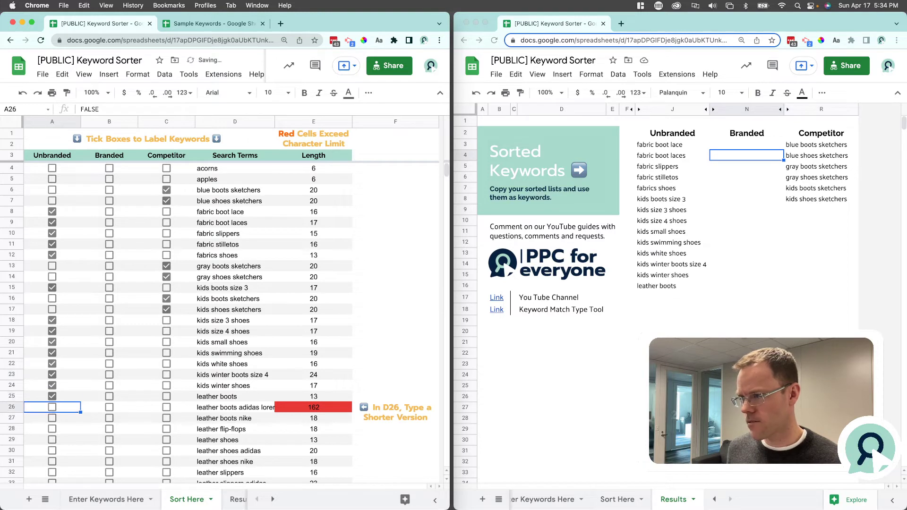
Step: Label the overlong leather boots adidas keyword in row 26 as Competitor and leather boots nike as Branded
{"action": "key", "text": "Right"}
{"action": "key", "text": "Right"}
{"action": "key", "text": "space"}
{"action": "key", "text": "Down"}
{"action": "key", "text": "Left"}
{"action": "key", "text": "space"}
Step: Label leather shoes nike in row 31 as Branded and leather shoes adidas in row 30 as Competitor
{"action": "key", "text": "Down"}
{"action": "key", "text": "Down"}
{"action": "key", "text": "Down"}
{"action": "key", "text": "Down"}
{"action": "key", "text": "space"}
{"action": "key", "text": "Up"}
{"action": "key", "text": "Right"}
{"action": "key", "text": "space"}
Step: Label leather shoes and leather flip-flops in rows 29 and 28 as Unbranded
{"action": "key", "text": "Up"}
{"action": "key", "text": "Left"}
{"action": "key", "text": "Left"}
{"action": "key", "text": "space"}
{"action": "key", "text": "Up"}
{"action": "key", "text": "space"}
{"action": "key", "text": "Down"}
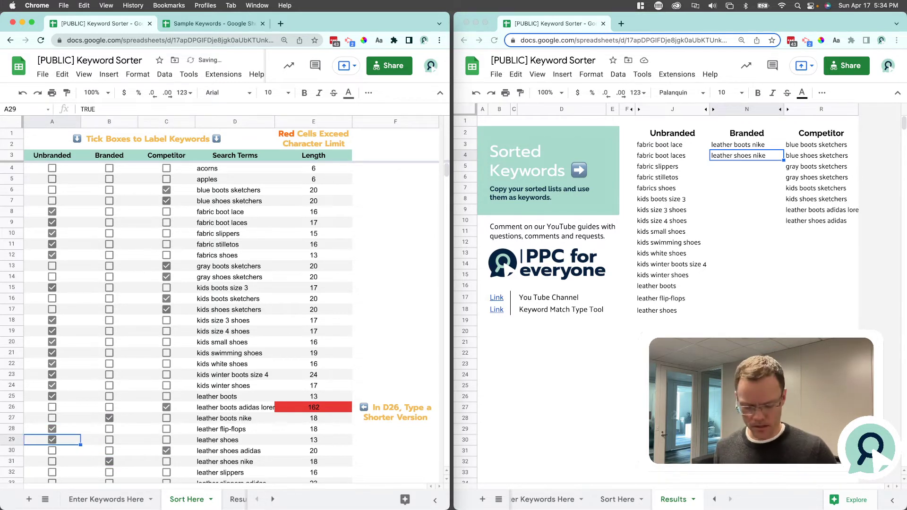
Step: Label leather slippers in row 32 as Unbranded, with its Branded checkbox cleared
{"action": "key", "text": "Right"}
{"action": "key", "text": "Left"}
{"action": "key", "text": "Right"}
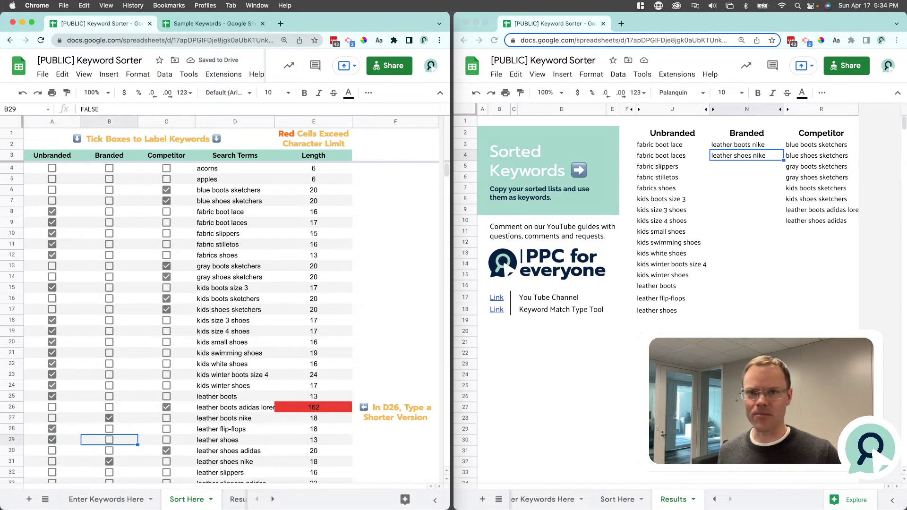
{"action": "key", "text": "Down"}
{"action": "key", "text": "Down"}
{"action": "key", "text": "Down"}
{"action": "key", "text": "space"}
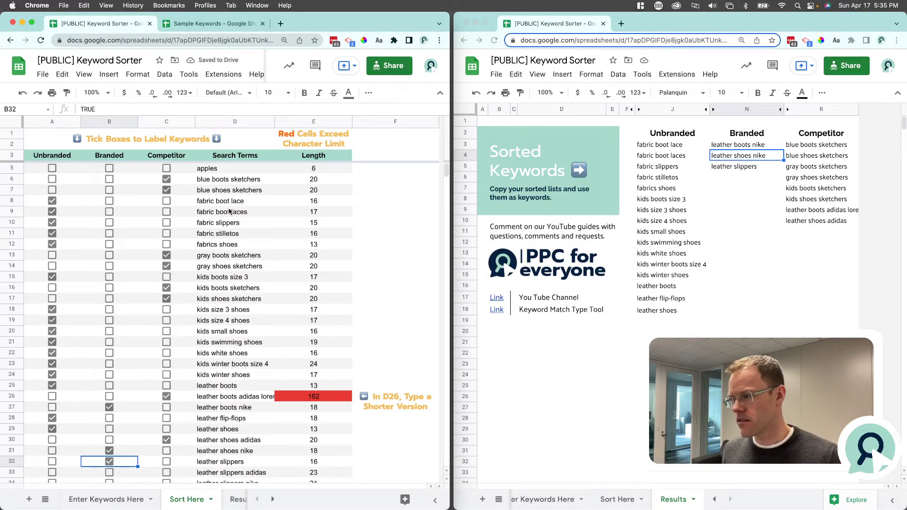
{"action": "key", "text": "space"}
{"action": "key", "text": "Left"}
{"action": "key", "text": "space"}
Step: Label leather slippers adidas in row 33 as Competitor and leather slippers nike in row 34 as Branded
{"action": "key", "text": "Down"}
{"action": "key", "text": "Right"}
{"action": "key", "text": "Right"}
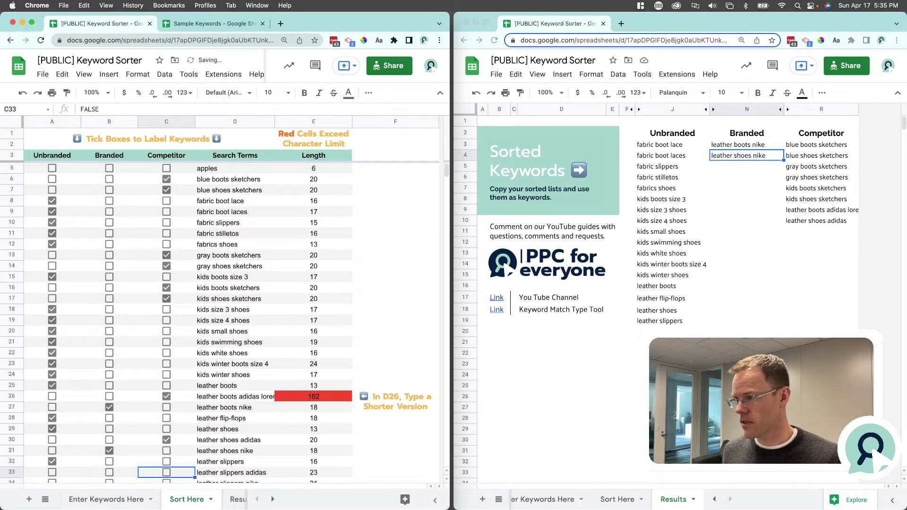
{"action": "key", "text": "space"}
{"action": "key", "text": "Down"}
{"action": "key", "text": "Left"}
{"action": "key", "text": "space"}
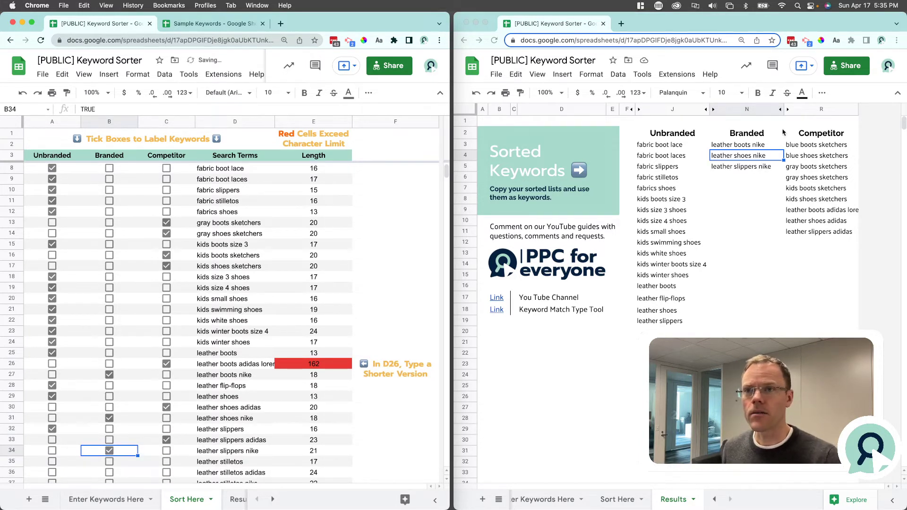
Step: Select the sorted Unbranded keyword list on the Results sheet
{"action": "left_click", "coordinate": [664, 147]}
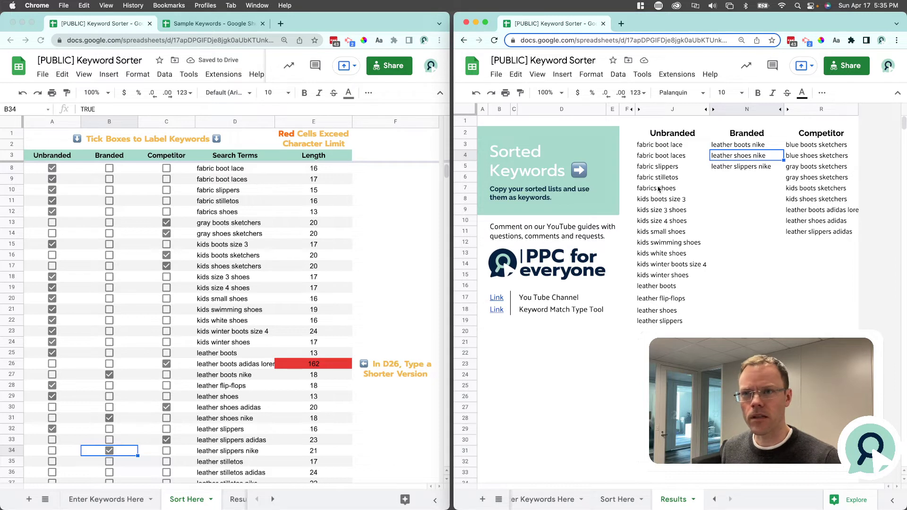
{"action": "left_click_drag", "start_coordinate": [657, 147], "coordinate": [667, 323]}
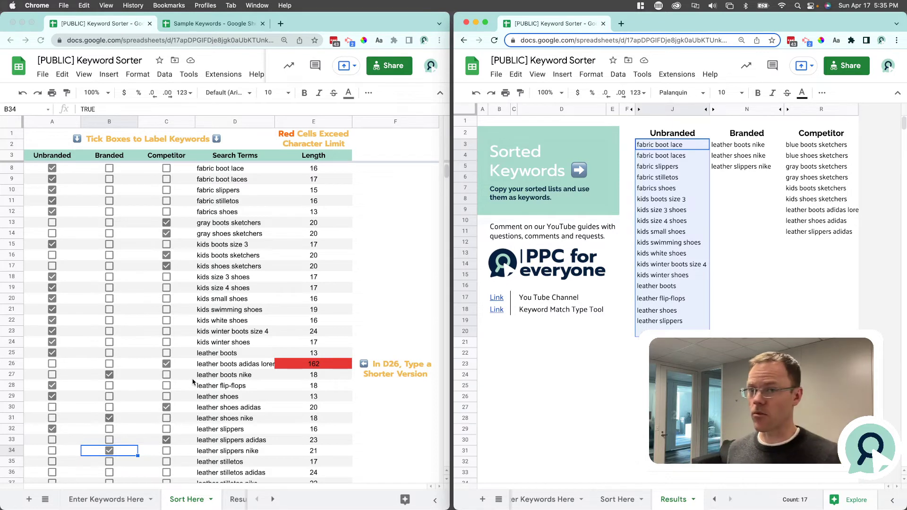
Step: Compare the pasted keywords in column G with the de-duplicated list formula in L4 on Enter Keywords Here, and return to Sort Here
{"action": "left_click", "coordinate": [119, 504]}
{"action": "left_click", "coordinate": [118, 504]}
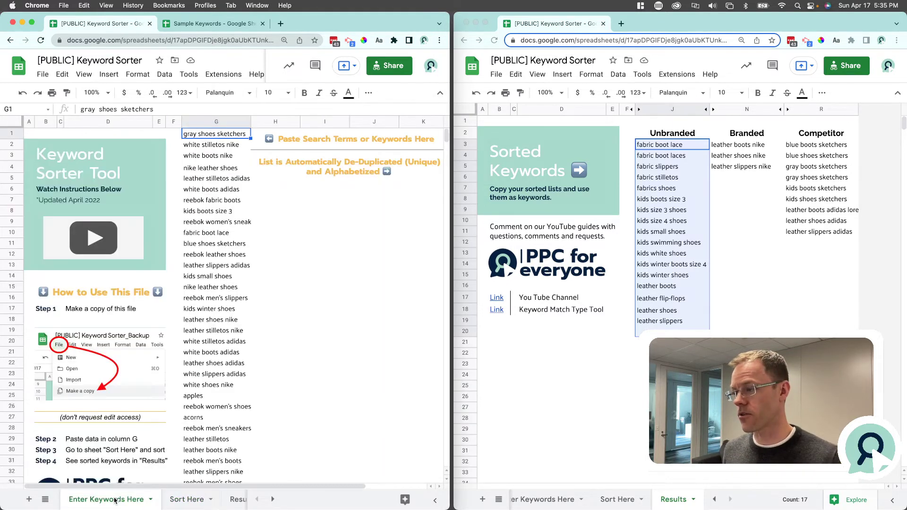
{"action": "left_click", "coordinate": [241, 196]}
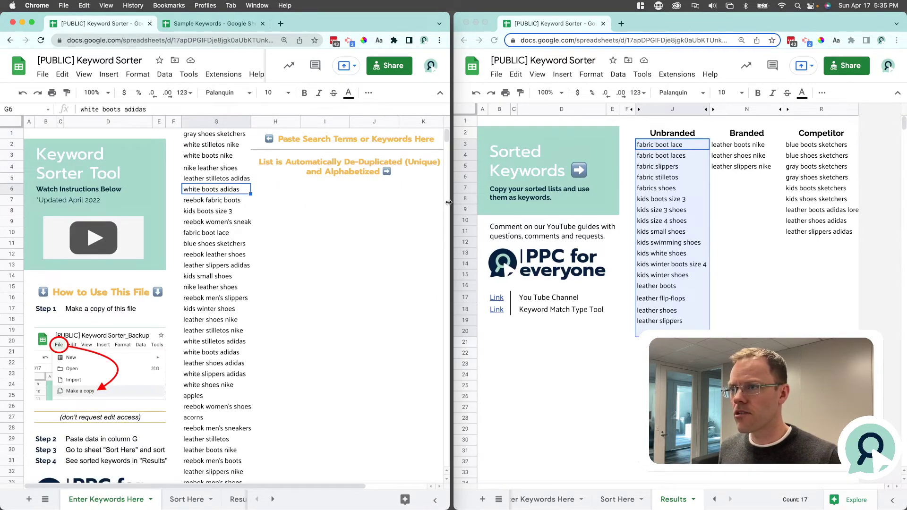
{"action": "scroll", "coordinate": [449, 204], "scroll_direction": "down", "scroll_amount": 10}
{"action": "left_click_drag", "start_coordinate": [450, 204], "coordinate": [535, 222]}
{"action": "left_click", "coordinate": [212, 199]}
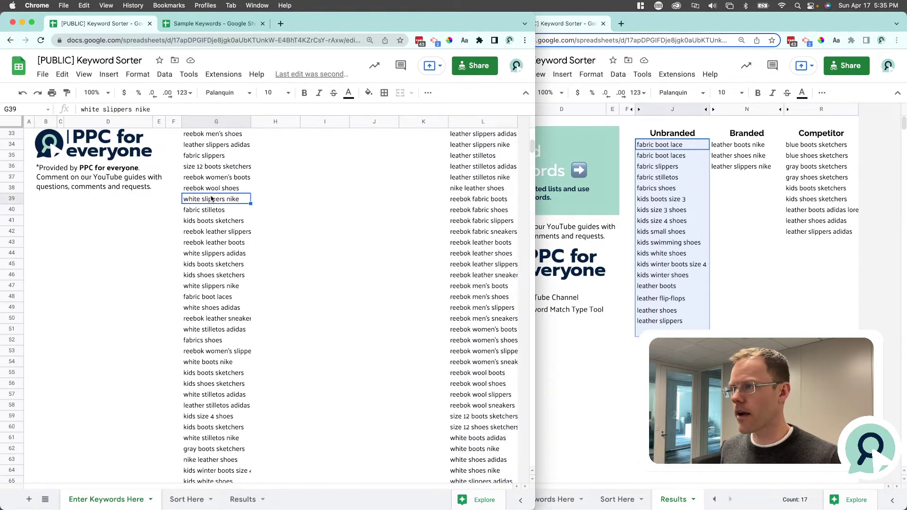
{"action": "key", "text": "super+Up"}
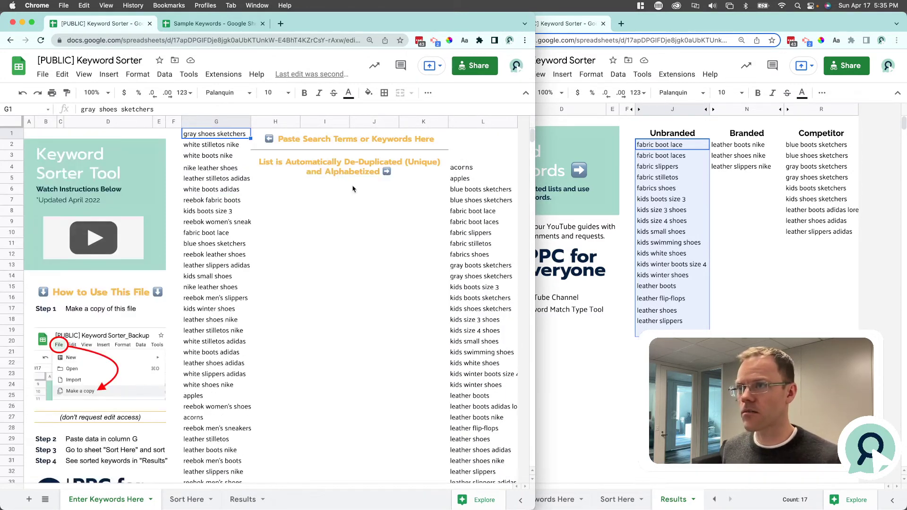
{"action": "left_click", "coordinate": [466, 168]}
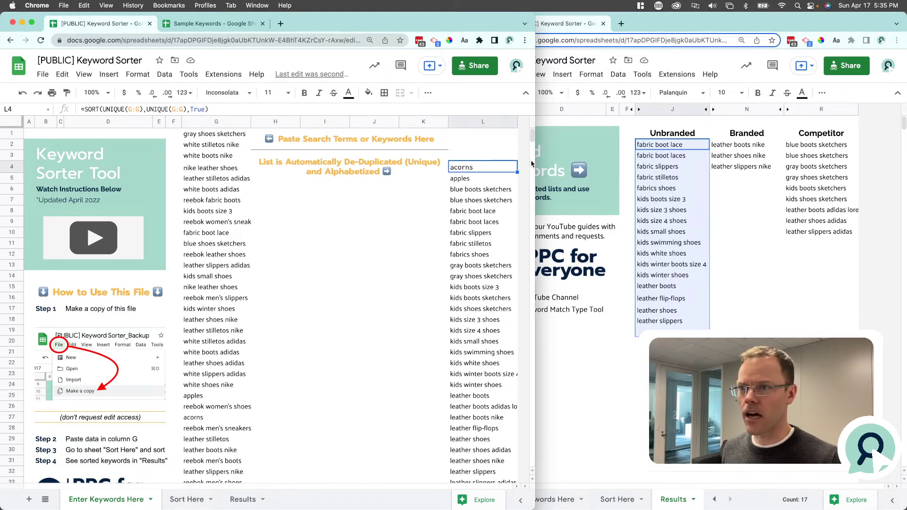
{"action": "left_click_drag", "start_coordinate": [534, 161], "coordinate": [452, 166]}
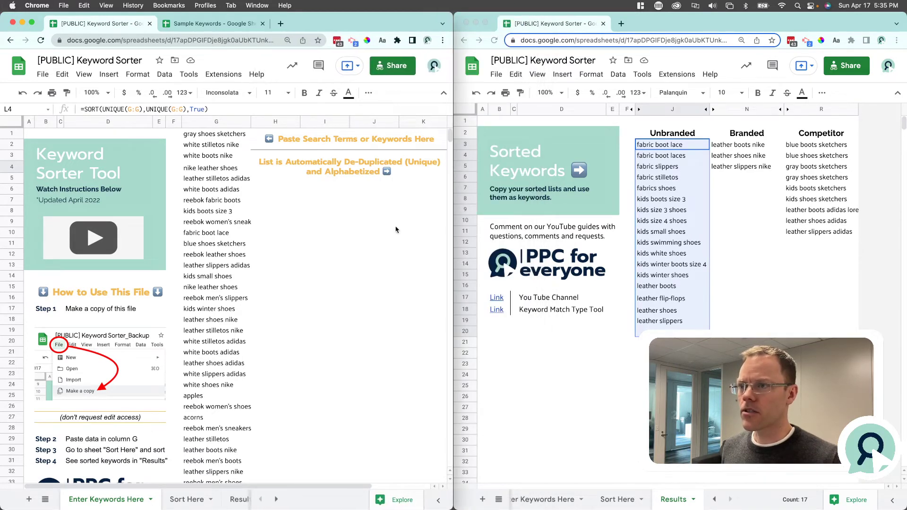
{"action": "left_click", "coordinate": [174, 503]}
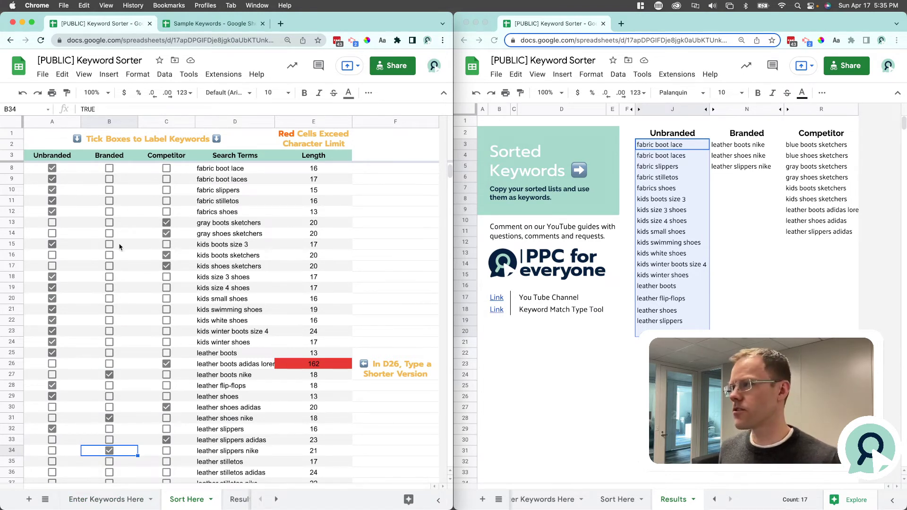
Step: Clear the Unbranded checkboxes for the five fabric keywords in rows 8 to 12
{"action": "left_click", "coordinate": [53, 170]}
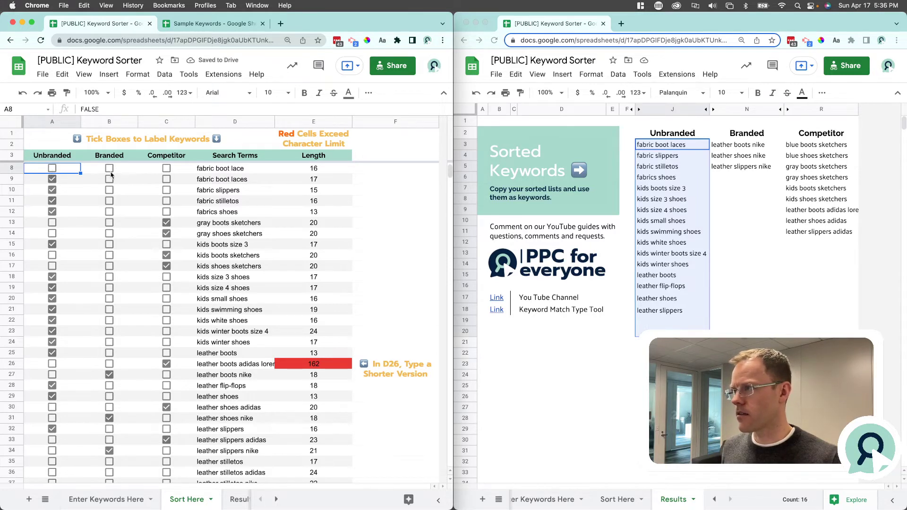
{"action": "left_click", "coordinate": [53, 181]}
{"action": "left_click", "coordinate": [52, 190]}
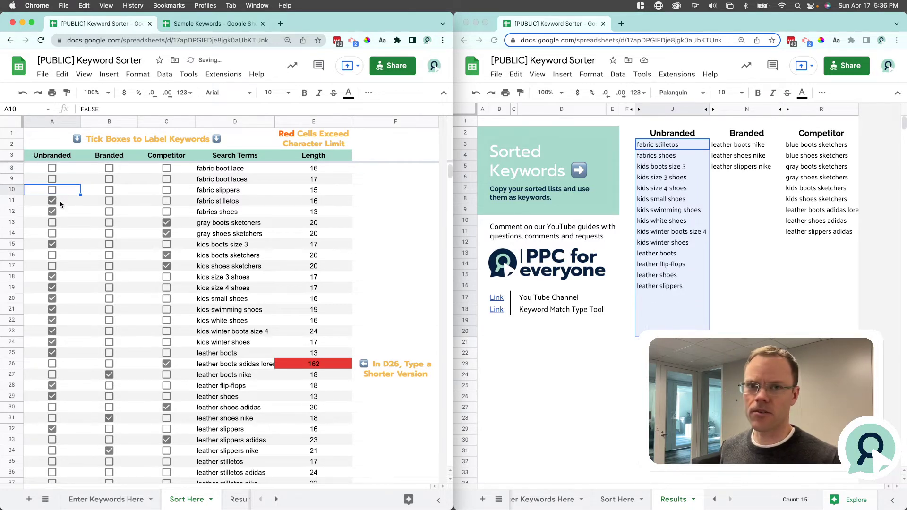
{"action": "key", "text": "Down"}
{"action": "key", "text": "space"}
{"action": "key", "text": "Down"}
{"action": "key", "text": "space"}
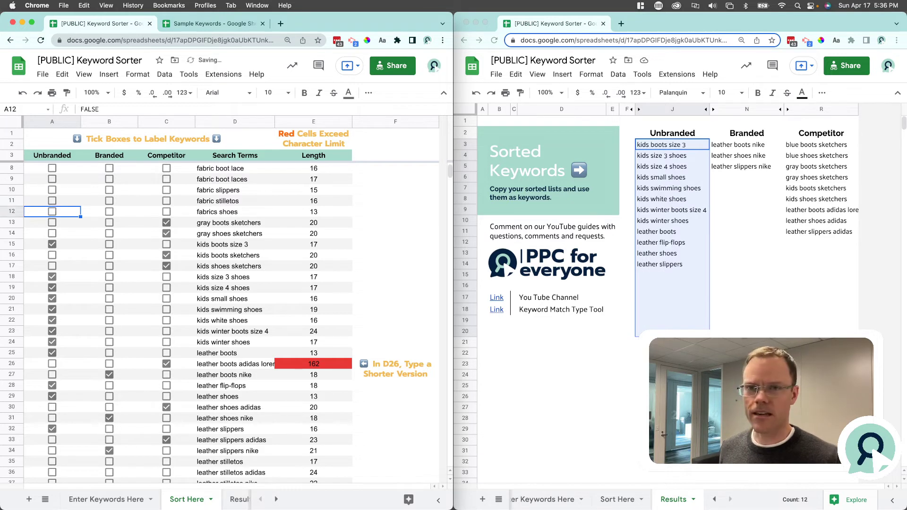
Step: Clear all Unbranded, Branded and Competitor checkboxes in the range A8:C996
{"action": "left_click_drag", "start_coordinate": [38, 170], "coordinate": [163, 172]}
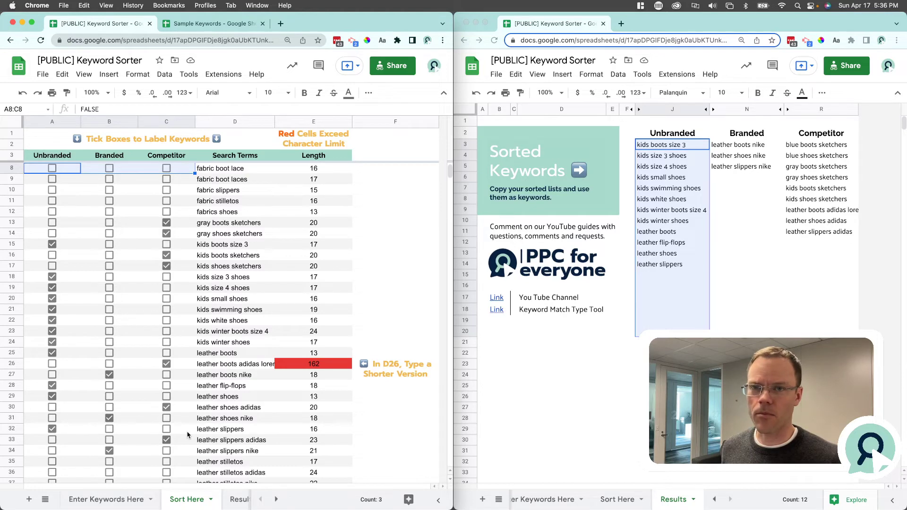
{"action": "key", "text": "super+shift+Down"}
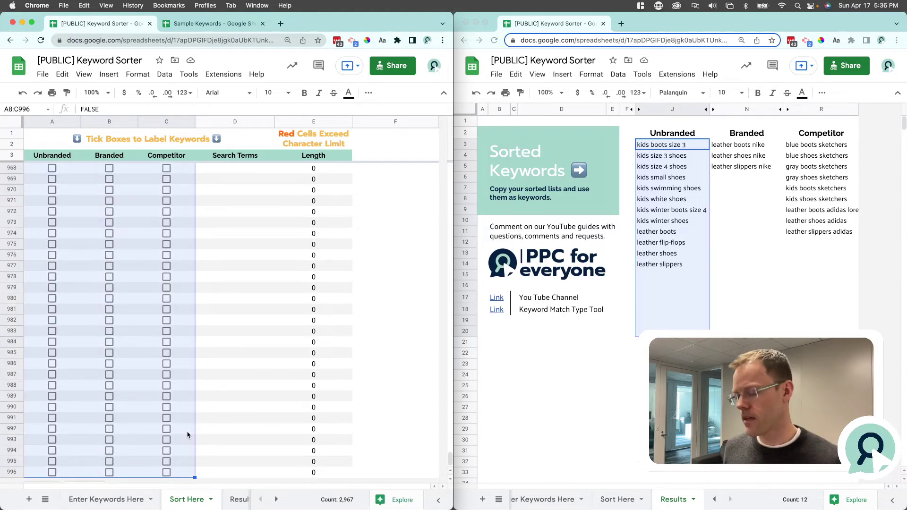
{"action": "key", "text": "Delete"}
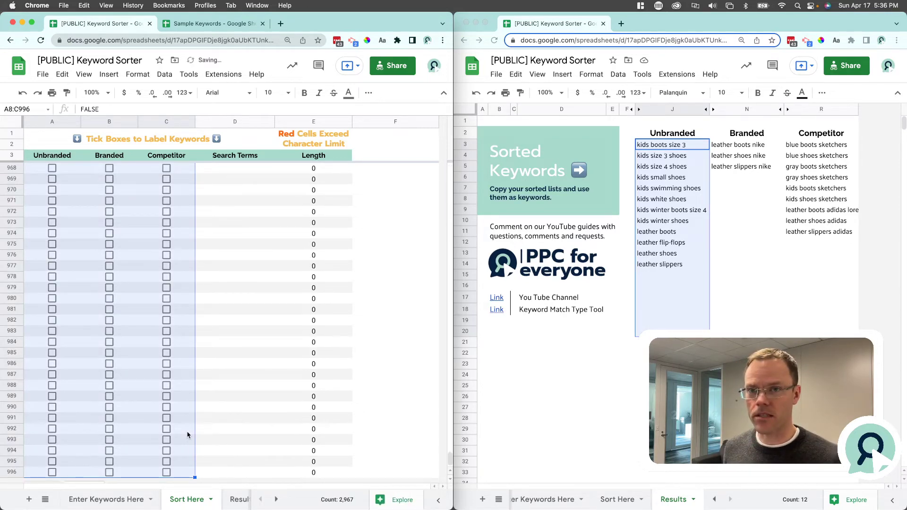
Step: Clear the remaining label checkboxes in columns A to C from row 5 down, including both blue sketchers keywords
{"action": "key", "text": "super+Up"}
{"action": "key", "text": "Up"}
{"action": "key", "text": "Up"}
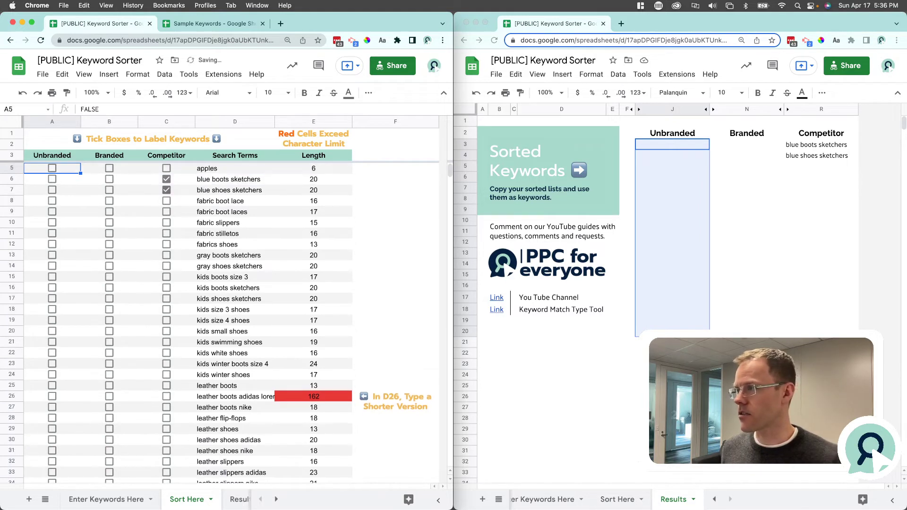
{"action": "key", "text": "Up"}
{"action": "key", "text": "Down"}
{"action": "key", "text": "super+shift+Right"}
{"action": "key", "text": "super+shift+Left"}
{"action": "key", "text": "shift+Right"}
{"action": "key", "text": "shift+Right"}
{"action": "key", "text": "super+shift+Down"}
{"action": "key", "text": "Delete"}
{"action": "key", "text": "super+Up"}
{"action": "key", "text": "Down"}
{"action": "key", "text": "Down"}
{"action": "key", "text": "Up"}
{"action": "key", "text": "Up"}
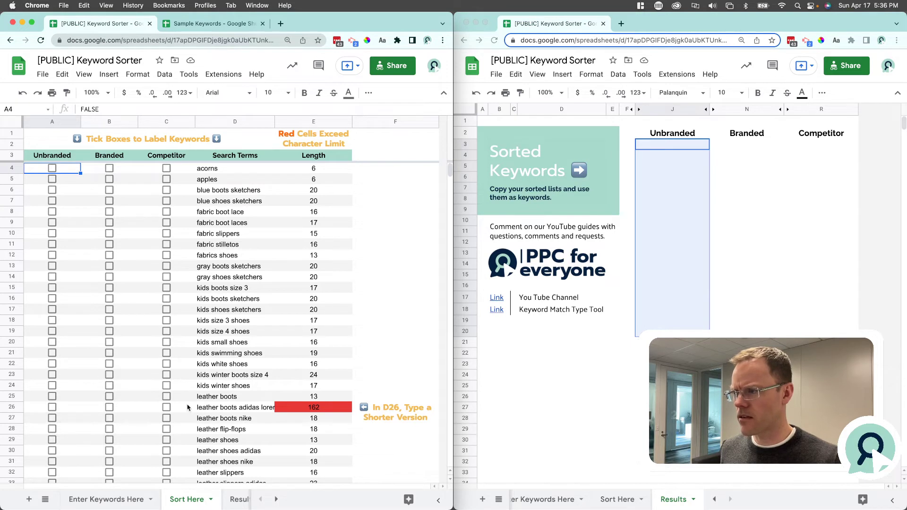
Step: Label the overlong keyword in row 26 as Competitor and replace its search term with "leather boots adidas"
{"action": "left_click", "coordinate": [166, 408]}
{"action": "left_click", "coordinate": [327, 409]}
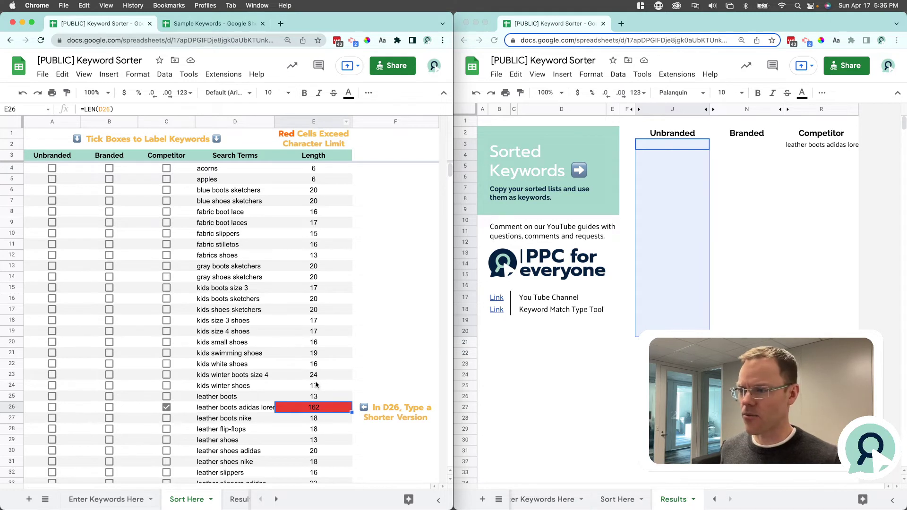
{"action": "left_click", "coordinate": [249, 411]}
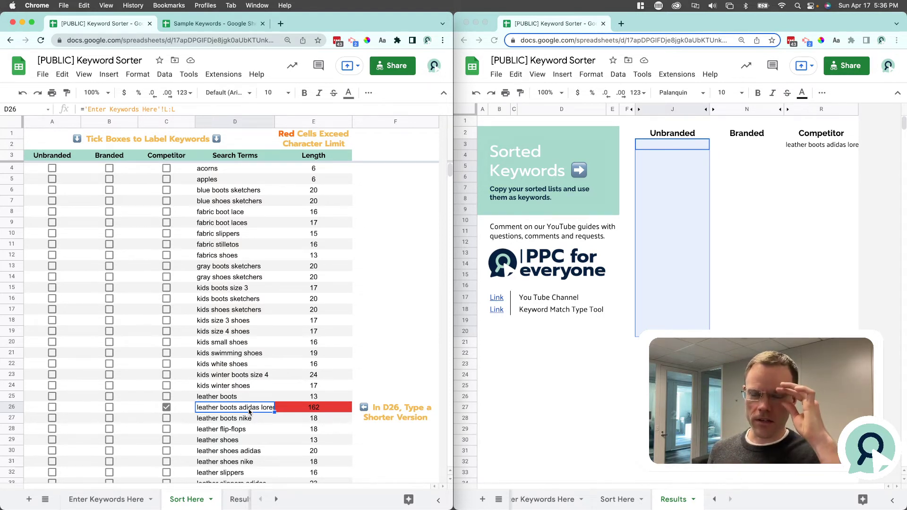
{"action": "key", "text": "Right"}
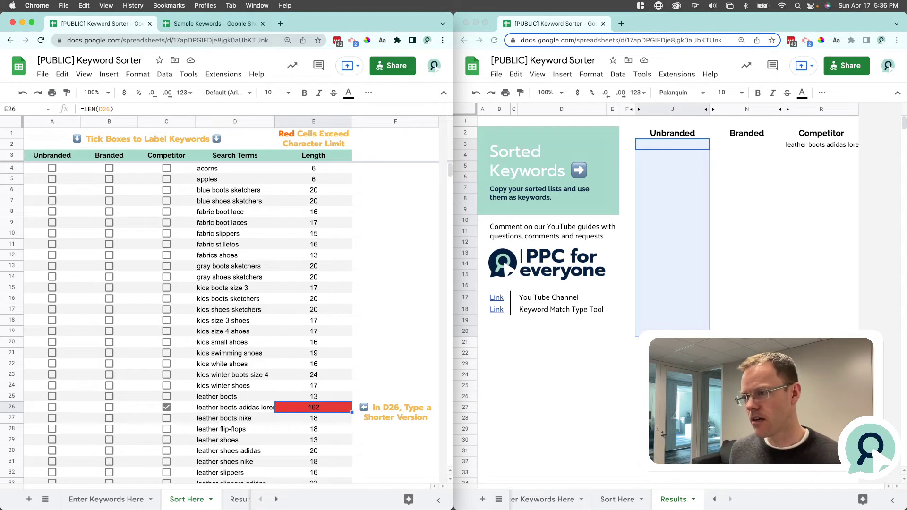
{"action": "key", "text": "Left"}
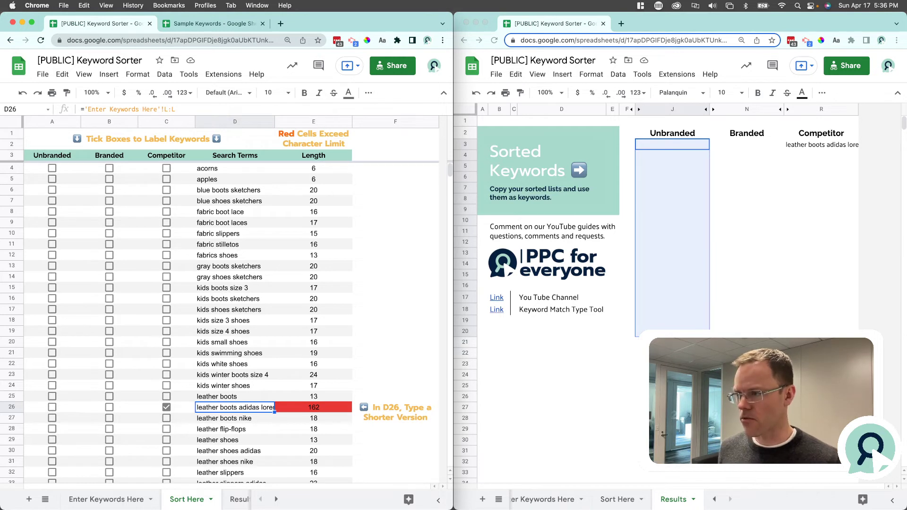
{"action": "type", "text": "leather boots adidas"}
{"action": "key", "text": "Tab"}
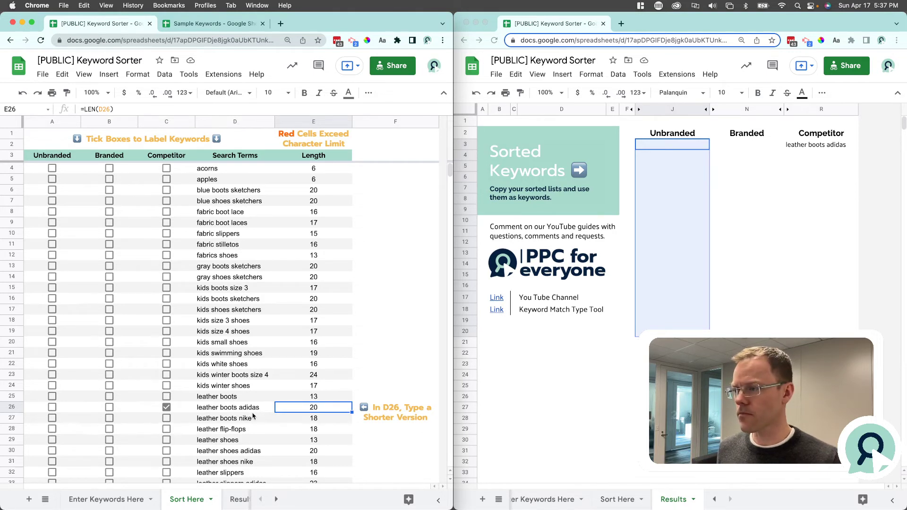
Step: Replace the search term in D20 with "kids small slippers" and the one in D19 with "kids size 3 sneakers"
{"action": "left_click", "coordinate": [230, 344]}
{"action": "double_click", "coordinate": [231, 342]}
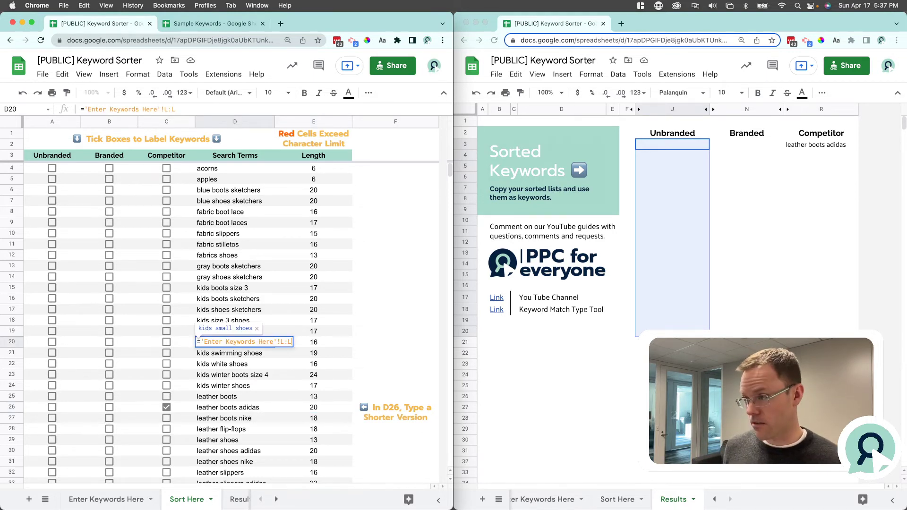
{"action": "key", "text": "Escape"}
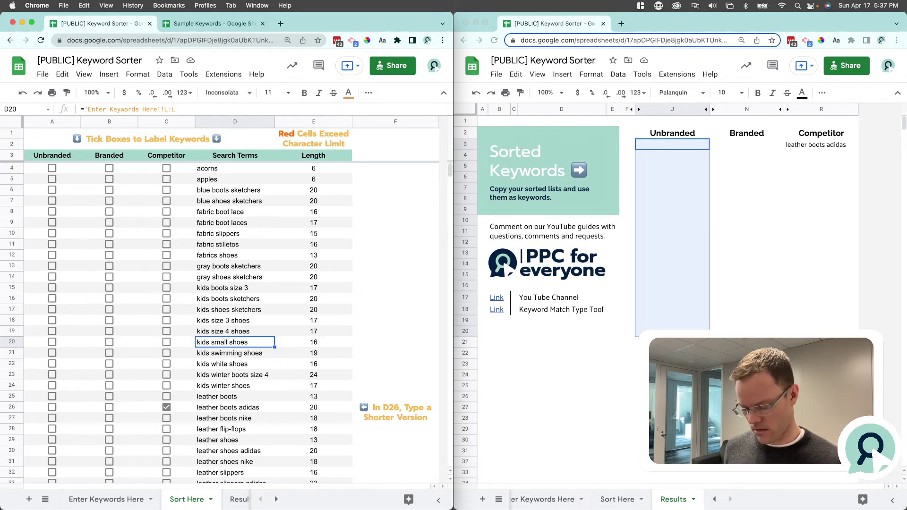
{"action": "type", "text": "kids small slippers"}
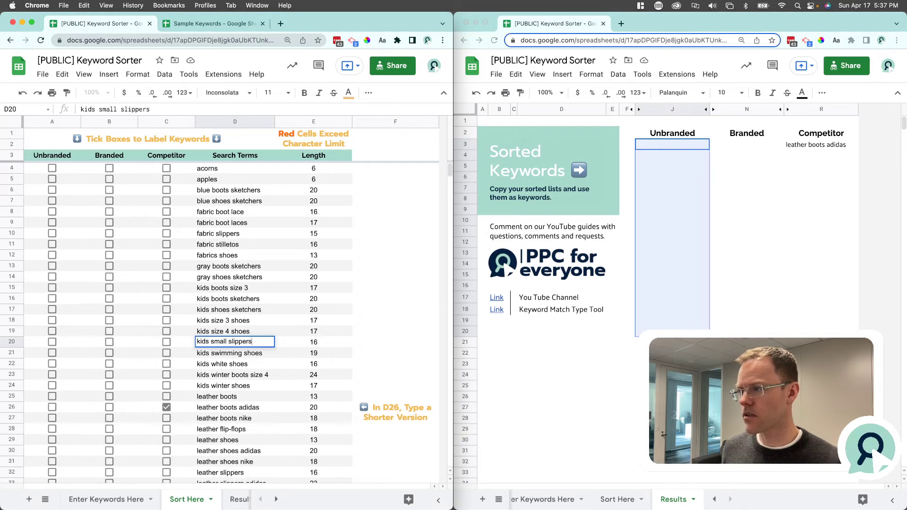
{"action": "left_click", "coordinate": [235, 331]}
{"action": "type", "text": "kids "}
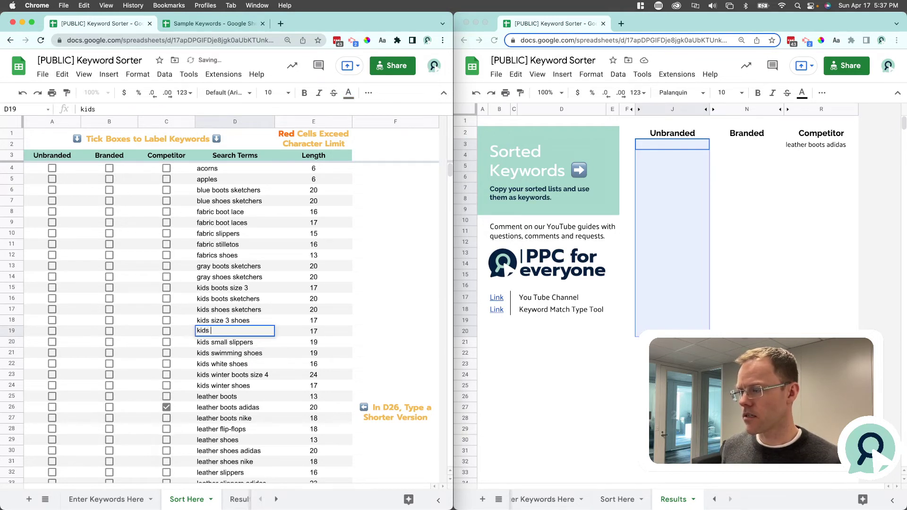
{"action": "type", "text": "size 3 "}
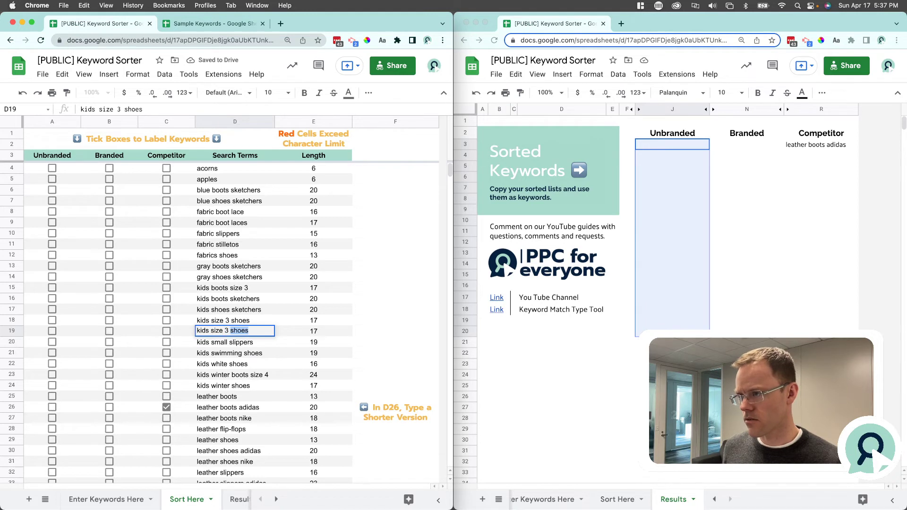
{"action": "type", "text": "sneakers"}
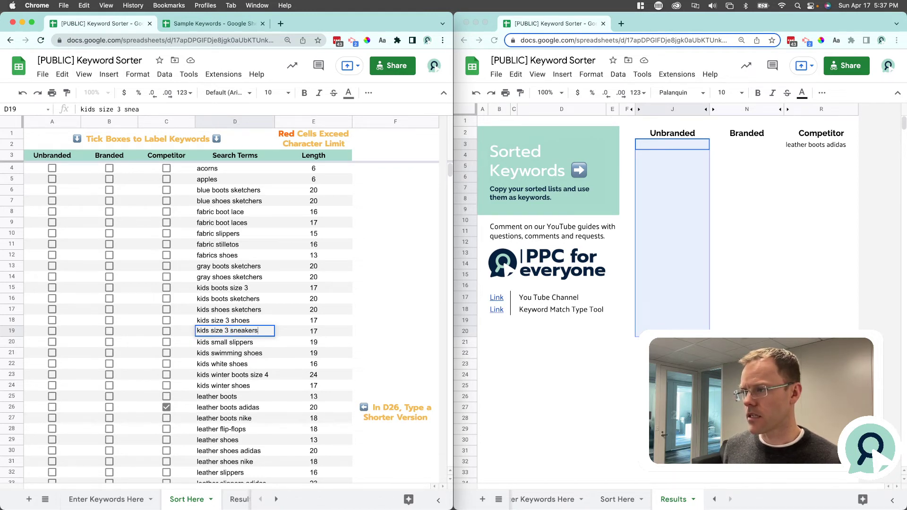
{"action": "key", "text": "Return"}
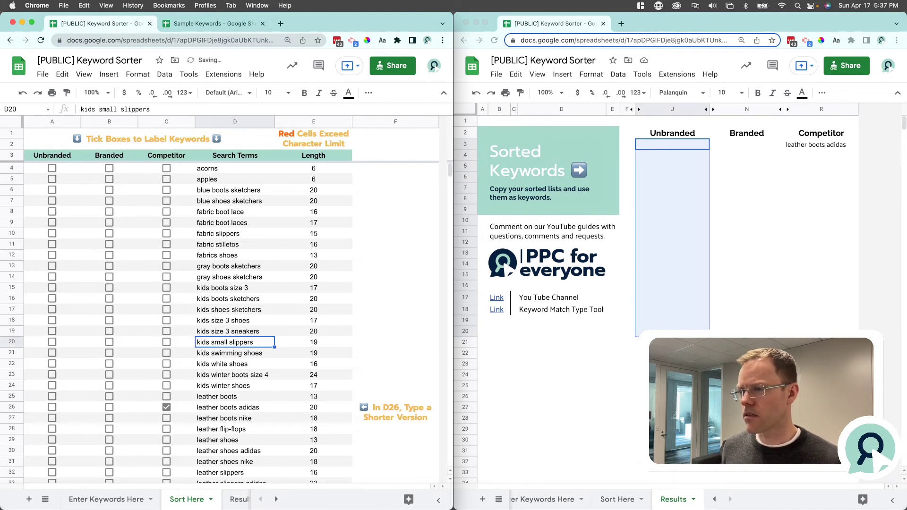
Step: Label kids small slippers, kids swimming shoes and kids white shoes in rows 20 to 22 as Competitor
{"action": "key", "text": "Up"}
{"action": "key", "text": "Left"}
{"action": "key", "text": "Down"}
{"action": "key", "text": "space"}
{"action": "key", "text": "Down"}
{"action": "key", "text": "space"}
{"action": "key", "text": "Down"}
{"action": "key", "text": "space"}
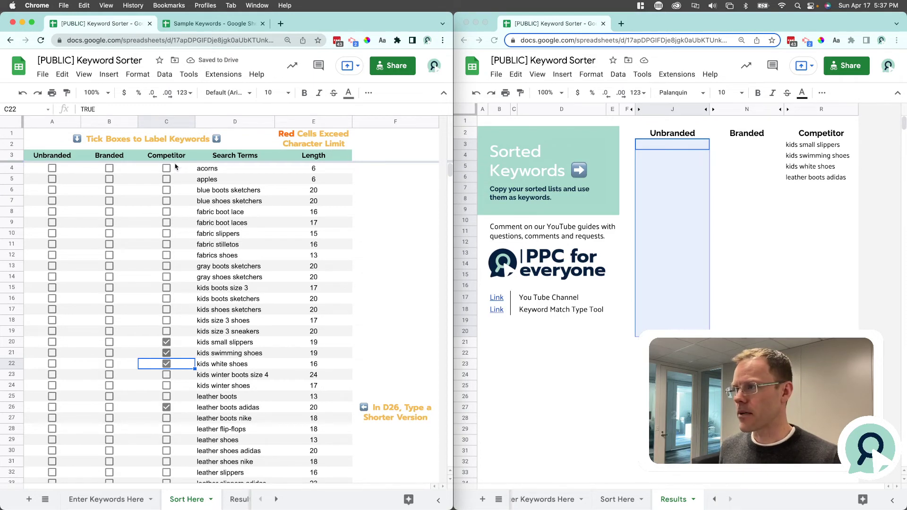
Step: Compare the typed text in D20 with the formulas in the search term cells D4 and D18
{"action": "left_click", "coordinate": [206, 172]}
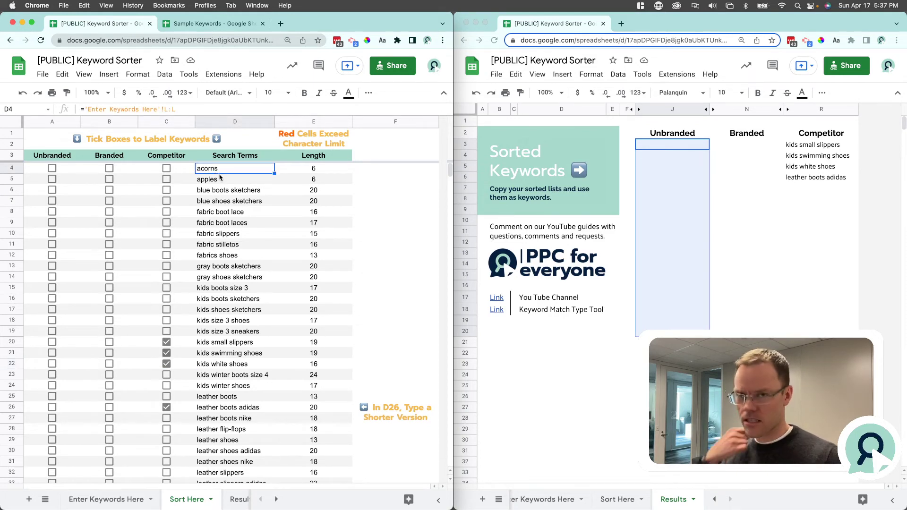
{"action": "left_click", "coordinate": [225, 344]}
{"action": "left_click", "coordinate": [150, 109]}
{"action": "left_click_drag", "start_coordinate": [150, 109], "coordinate": [79, 108]}
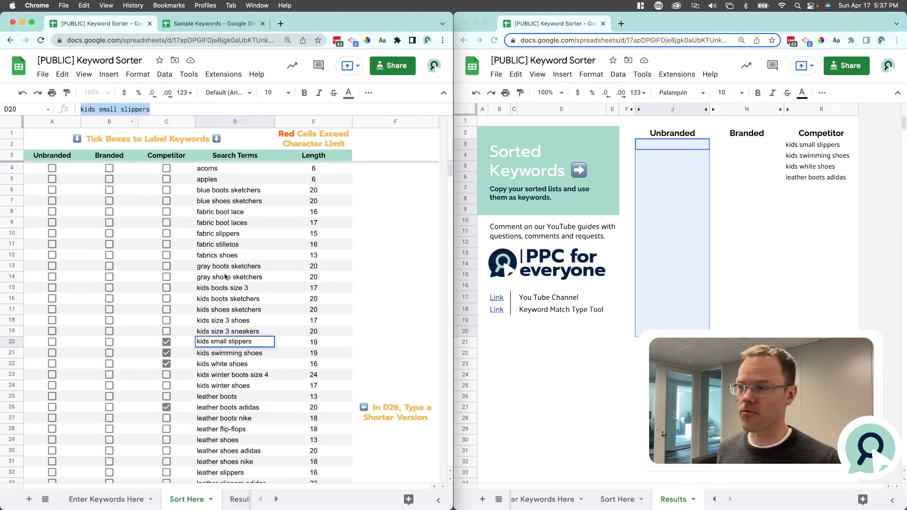
{"action": "left_click", "coordinate": [242, 322]}
{"action": "left_click_drag", "start_coordinate": [174, 109], "coordinate": [80, 113]}
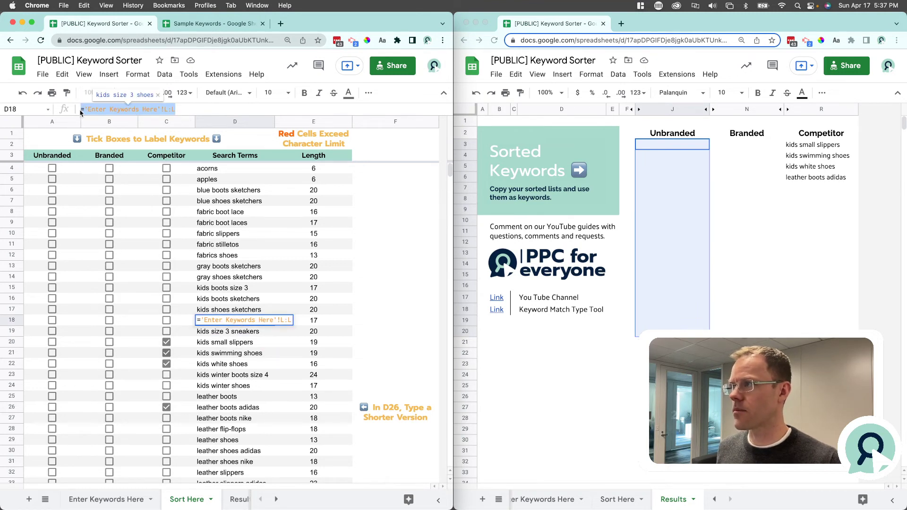
Step: Fill row 4's label boxes and search term formula down A4:D996 to clear the labels and restore the overwritten search terms
{"action": "left_click", "coordinate": [222, 169]}
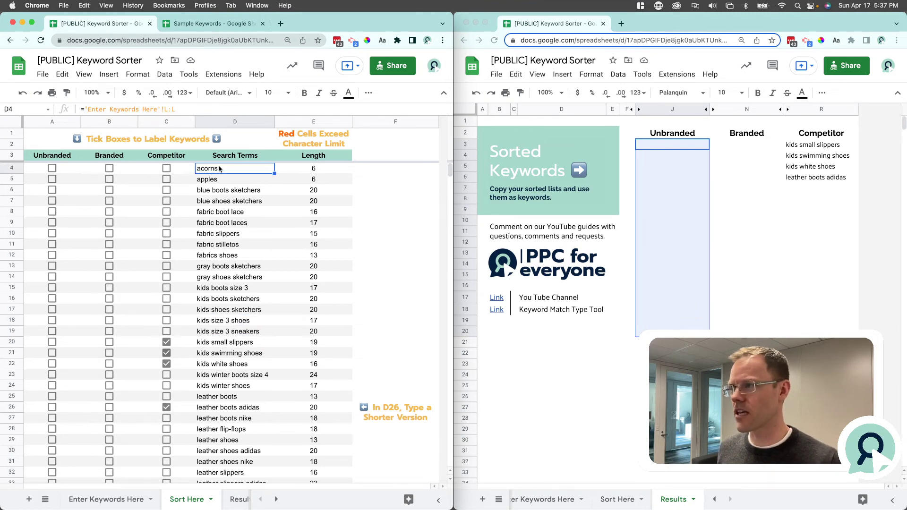
{"action": "left_click", "coordinate": [177, 170], "text": "shift"}
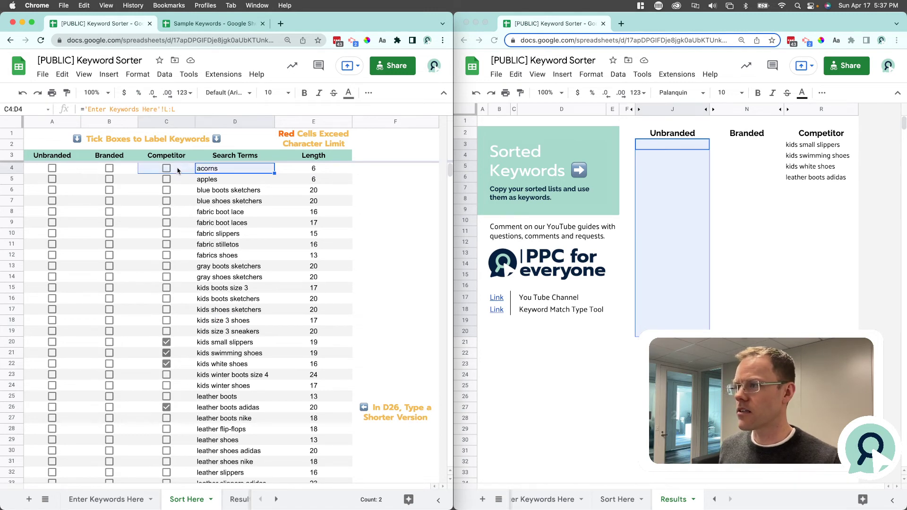
{"action": "key", "text": "shift+super+Left"}
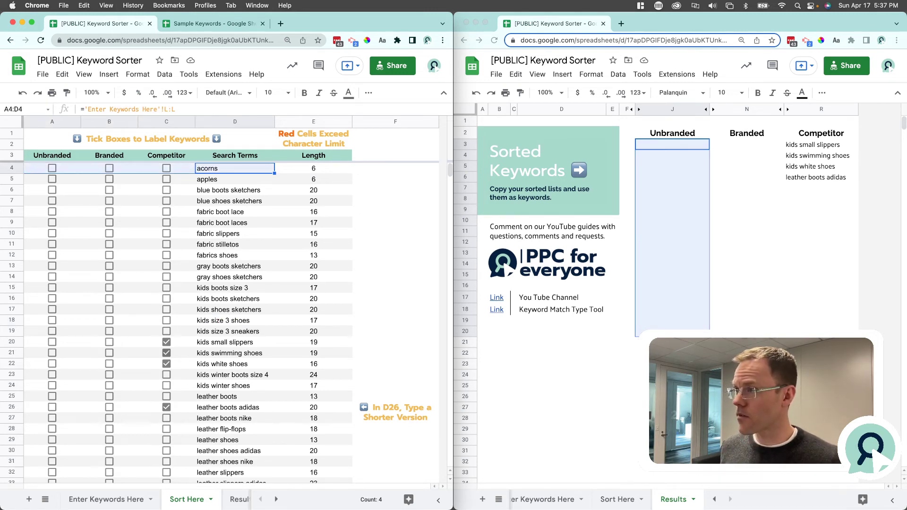
{"action": "key", "text": "shift+super+Down"}
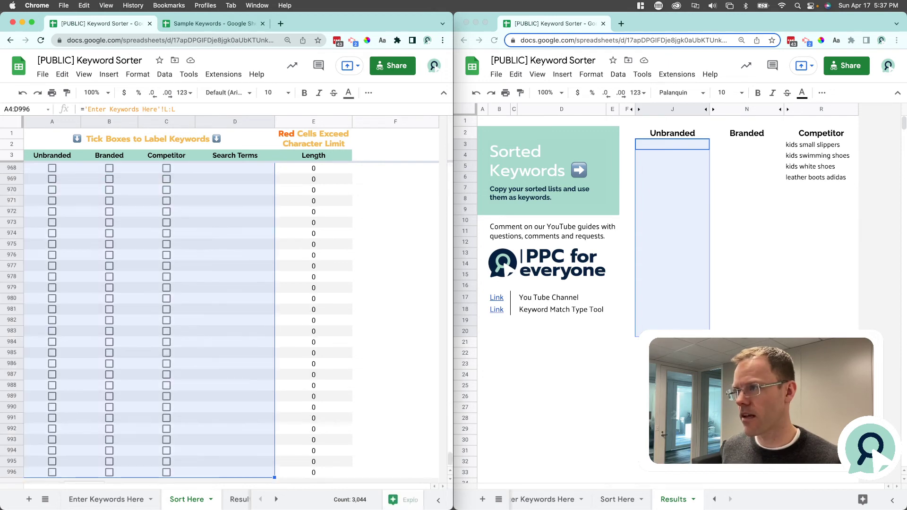
{"action": "key", "text": "space"}
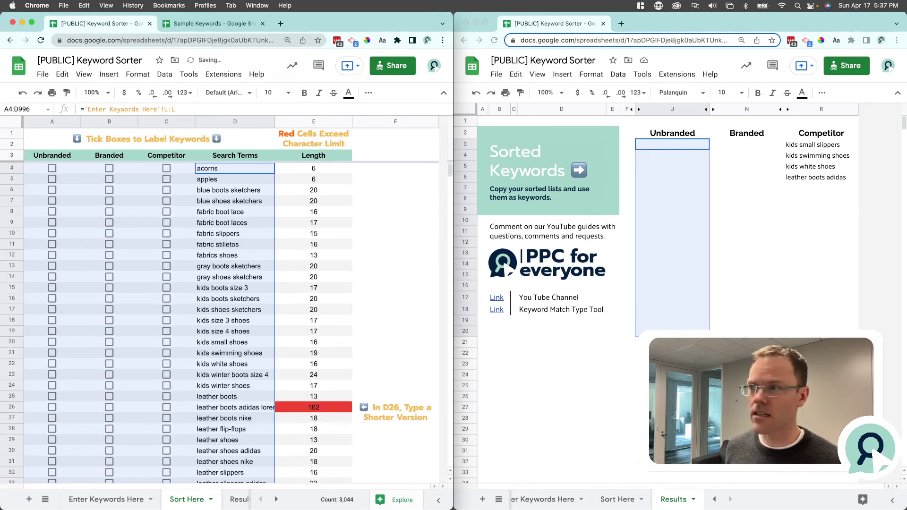
{"action": "key", "text": "Up"}
{"action": "key", "text": "Down"}
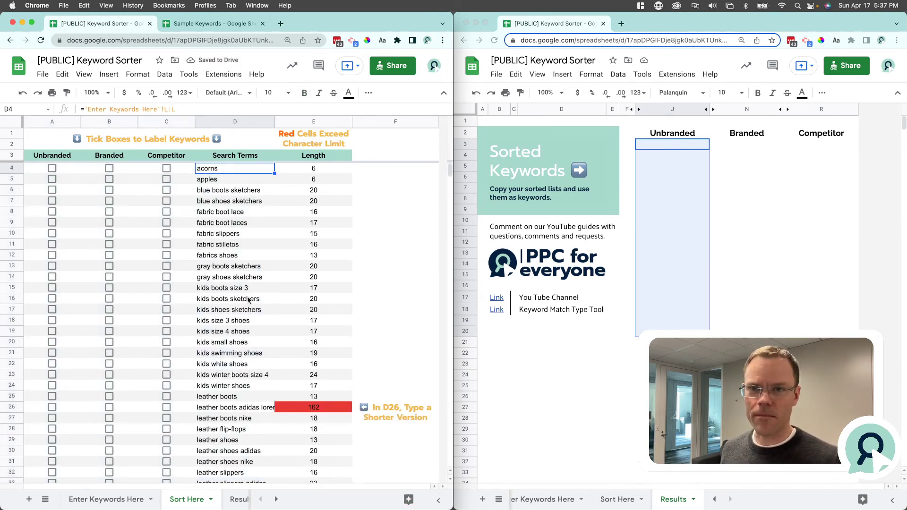
Step: Try renaming the Unbranded, Branded and Competitor headings on the Results sheet as Shoe, Slipper and Socks
{"action": "left_click", "coordinate": [106, 499]}
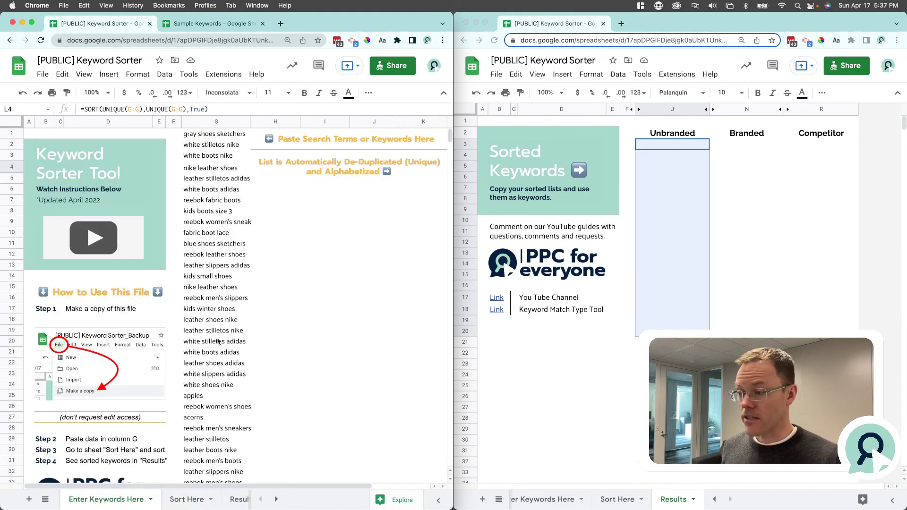
{"action": "left_click", "coordinate": [232, 500]}
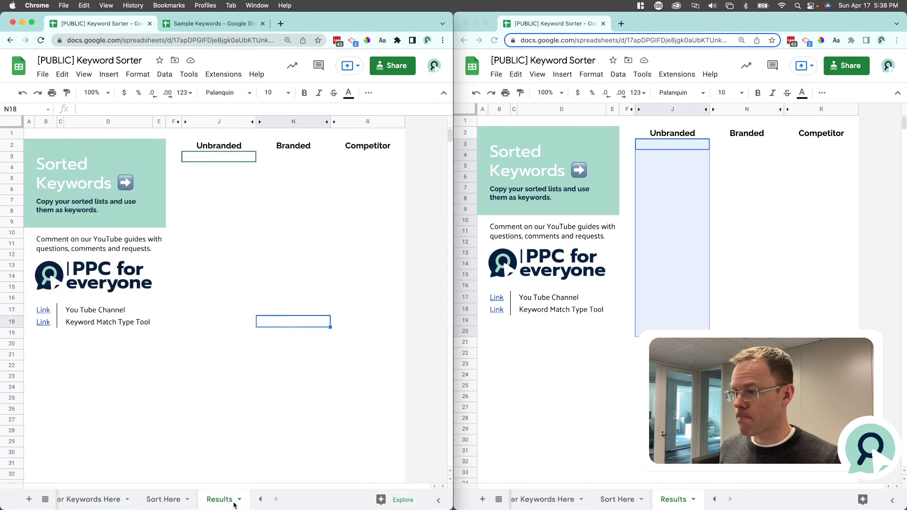
{"action": "left_click", "coordinate": [224, 147]}
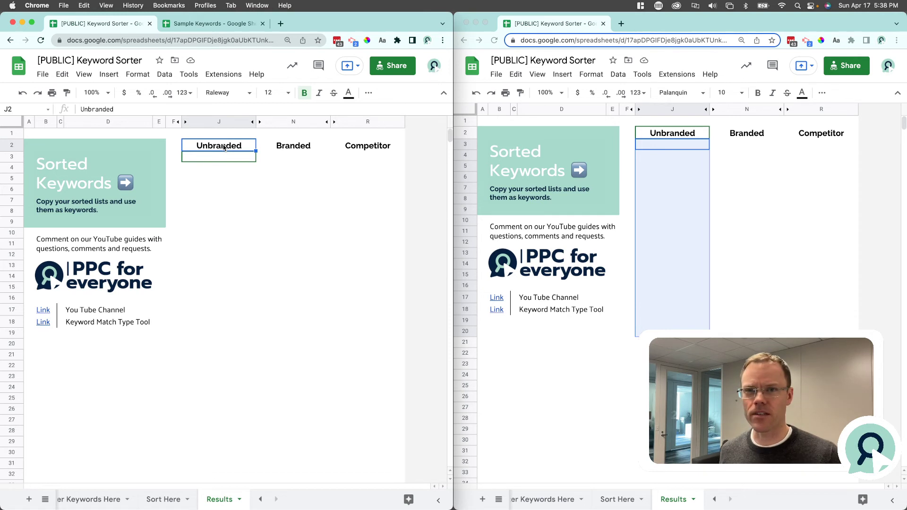
{"action": "type", "text": "Shoe"}
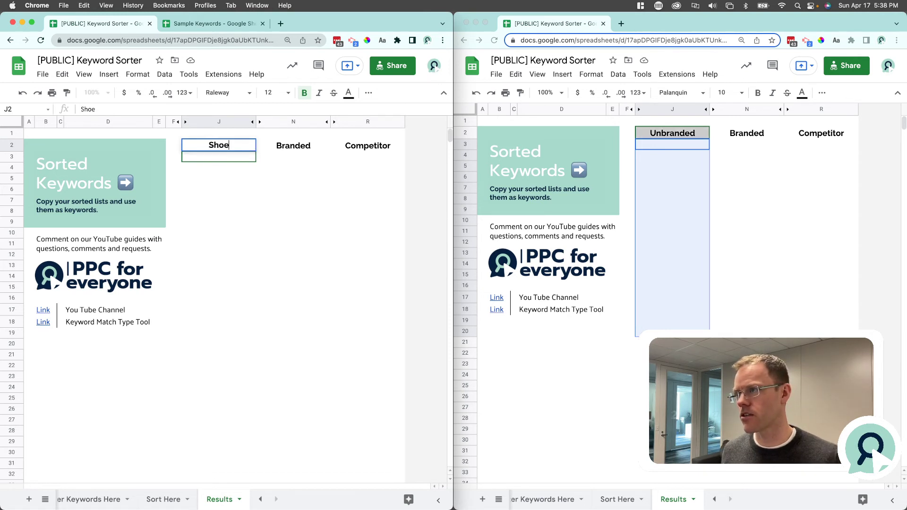
{"action": "key", "text": "Tab"}
{"action": "type", "text": "Slipper"}
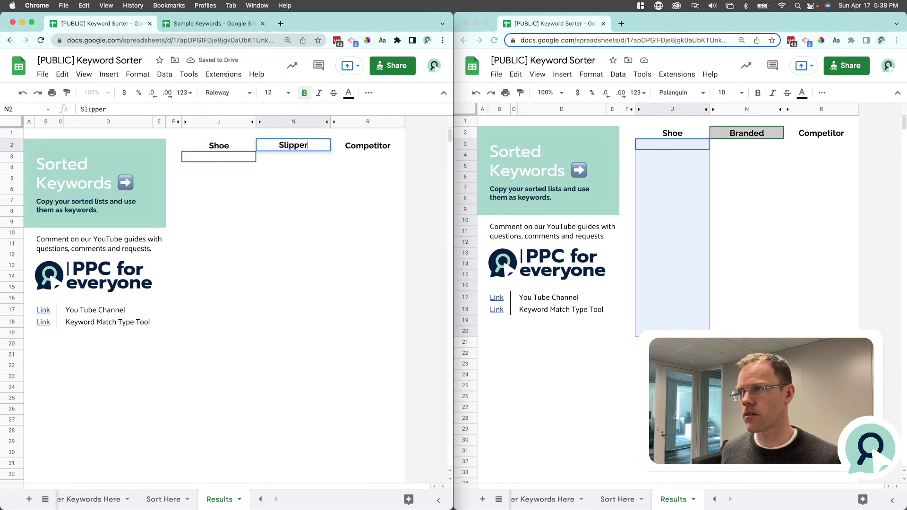
{"action": "key", "text": "Tab"}
{"action": "type", "text": "Socks"}
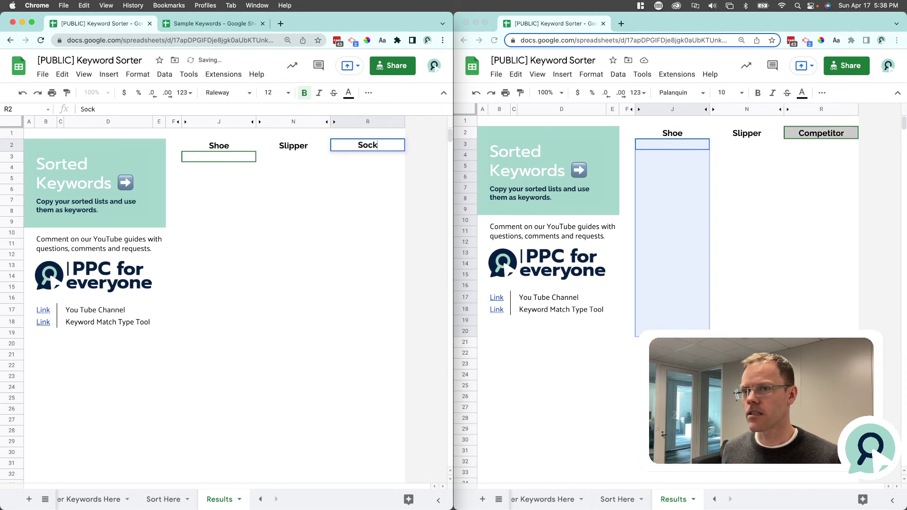
Step: Restore the original Unbranded, Branded and Competitor headings by cancelling and undoing the renames, and return to the Enter Keywords Here sheet
{"action": "key", "text": "BackSpace"}
{"action": "key", "text": "BackSpace"}
{"action": "key", "text": "BackSpace"}
{"action": "key", "text": "BackSpace"}
{"action": "key", "text": "BackSpace"}
{"action": "key", "text": "Escape"}
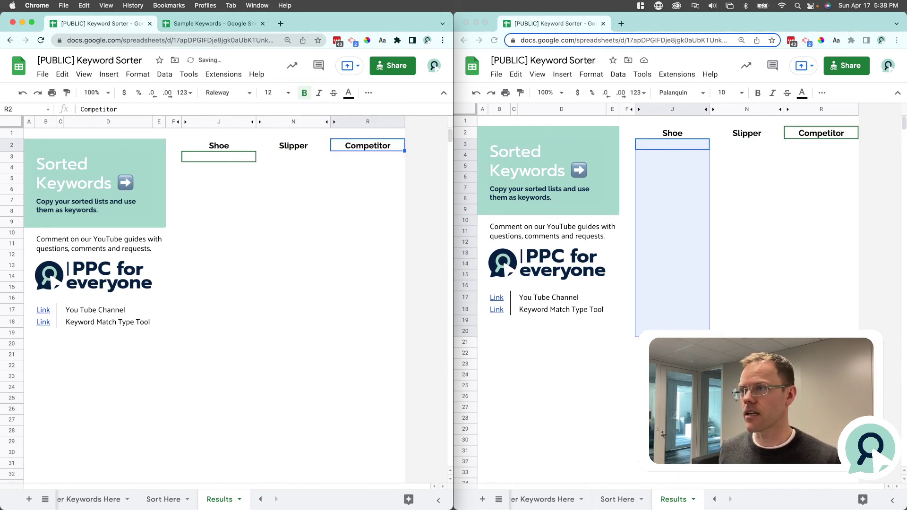
{"action": "key", "text": "super+z"}
{"action": "key", "text": "super+z"}
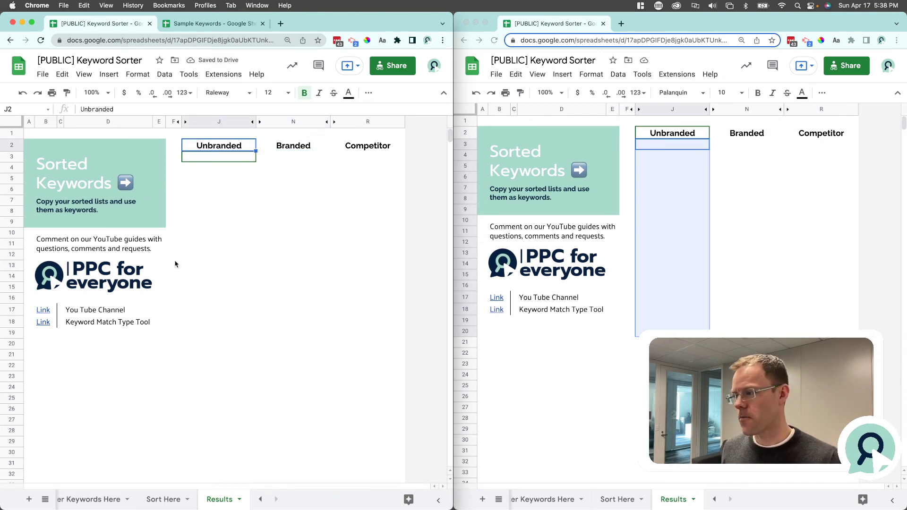
{"action": "left_click", "coordinate": [74, 497]}
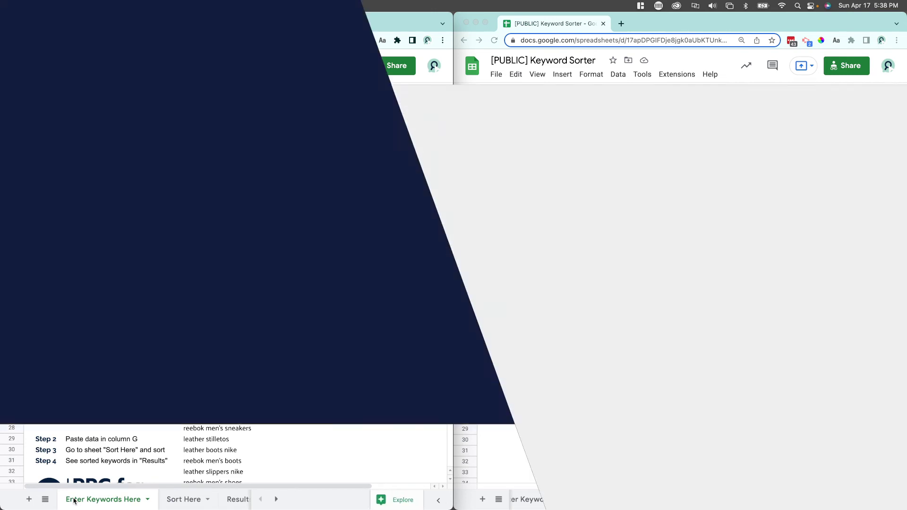